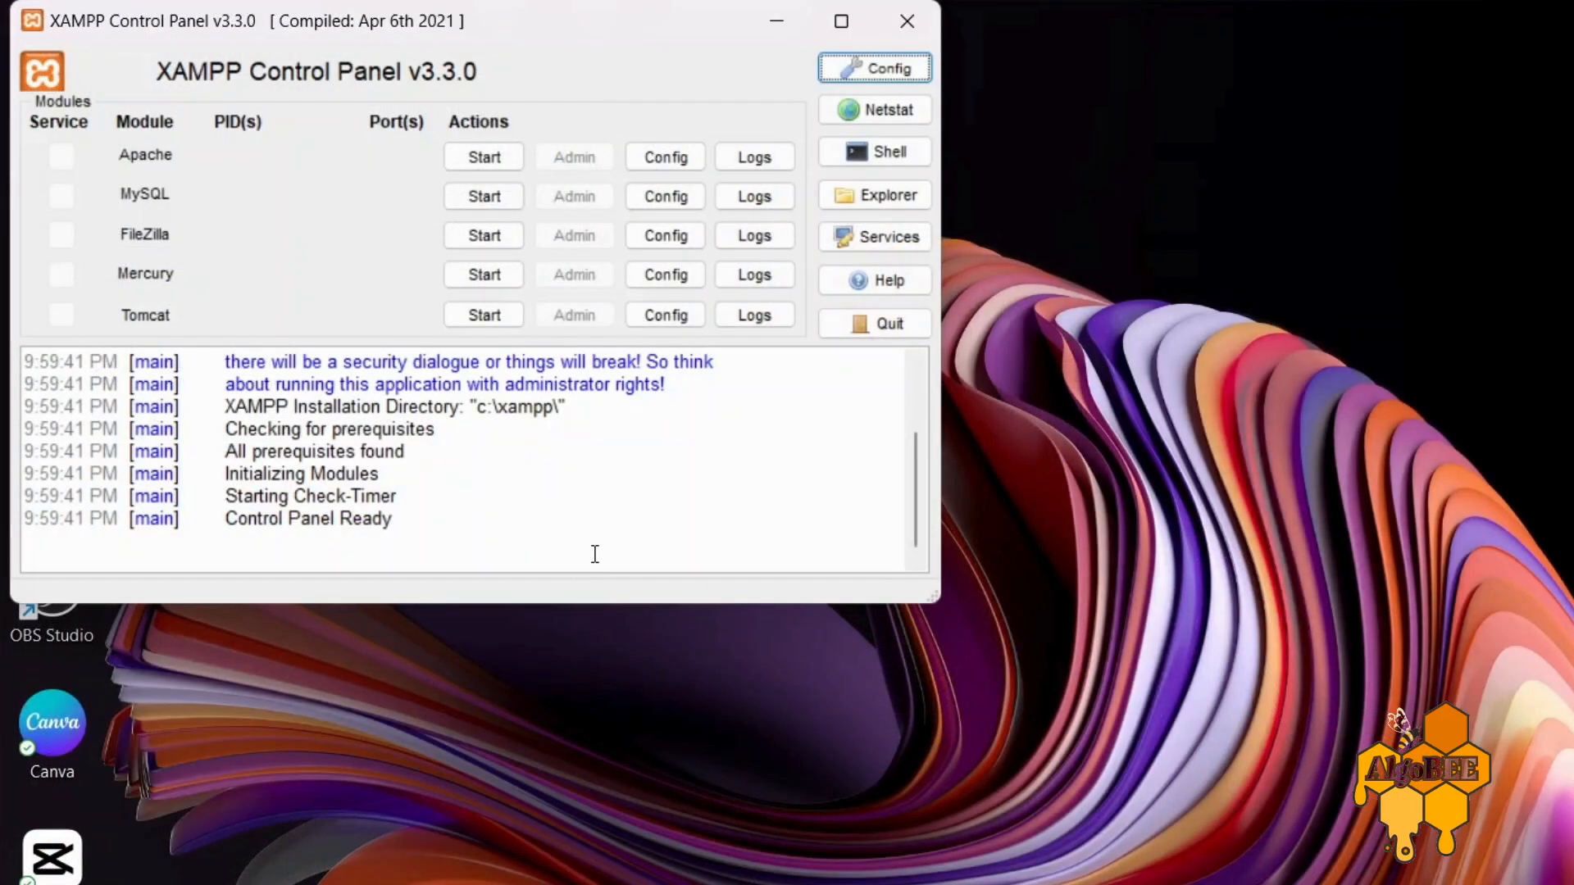
- Start the Apache and MySQL modules and open x.php from localhost/raiseseed in the browser
left_click(497, 156)
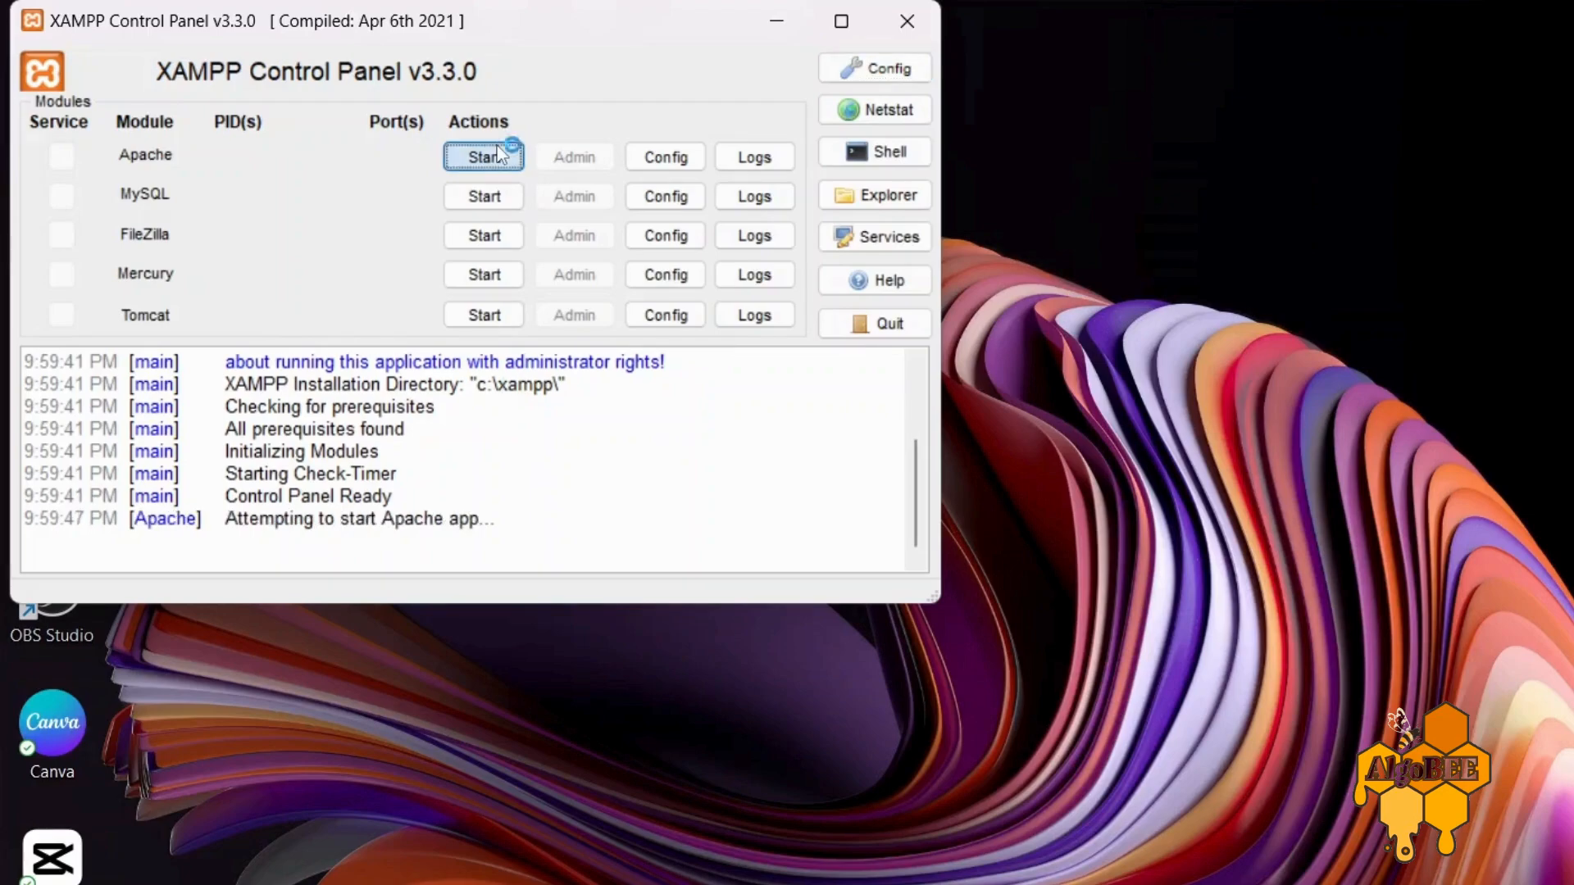
left_click(489, 196)
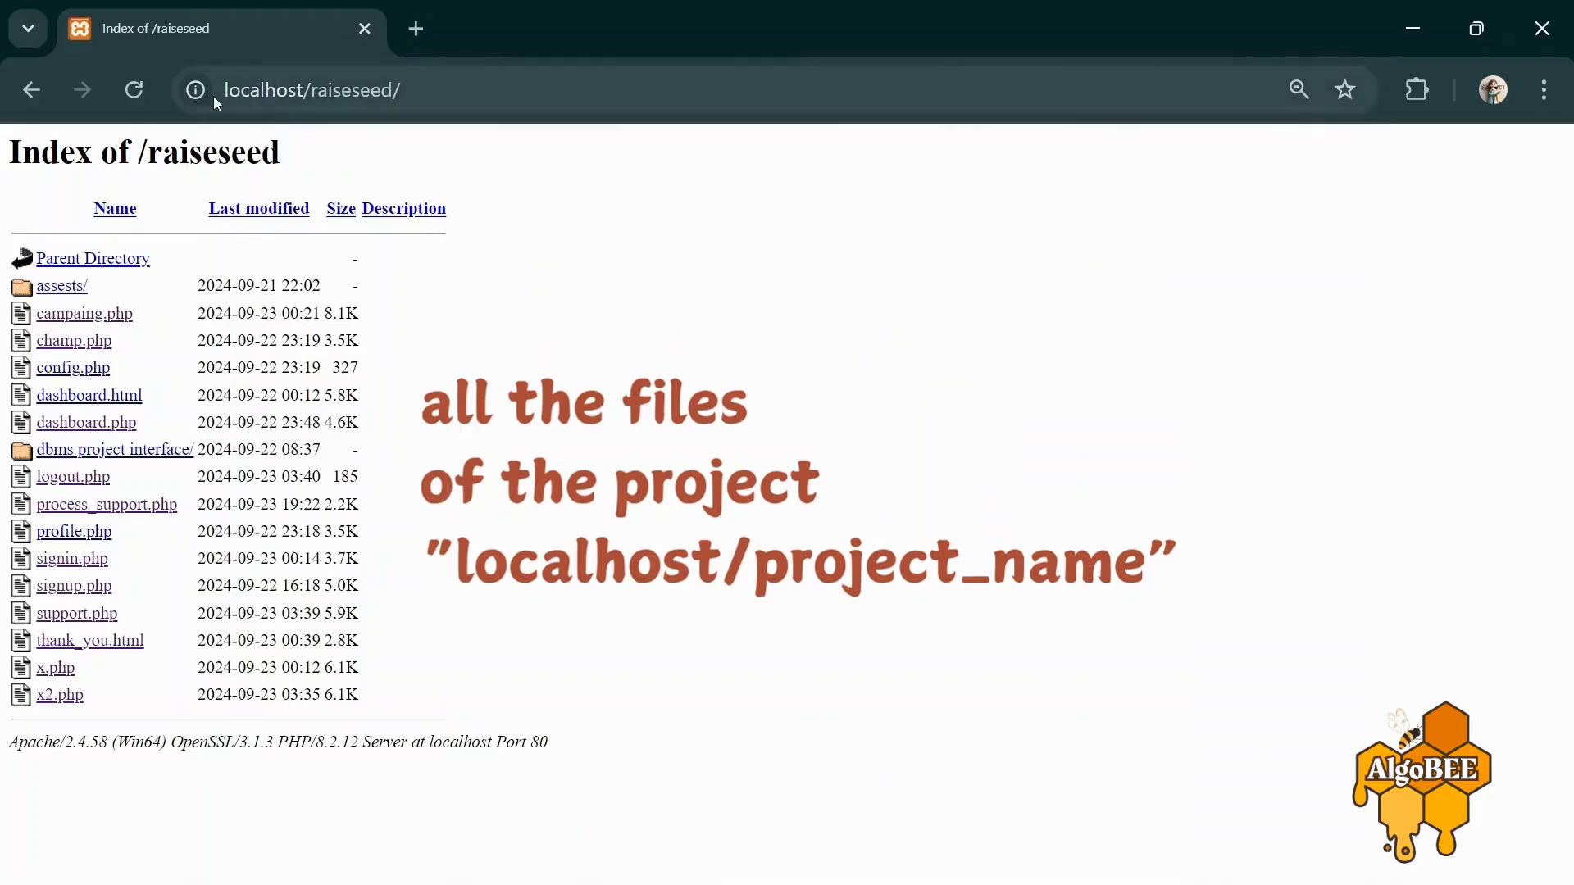
left_click(50, 674)
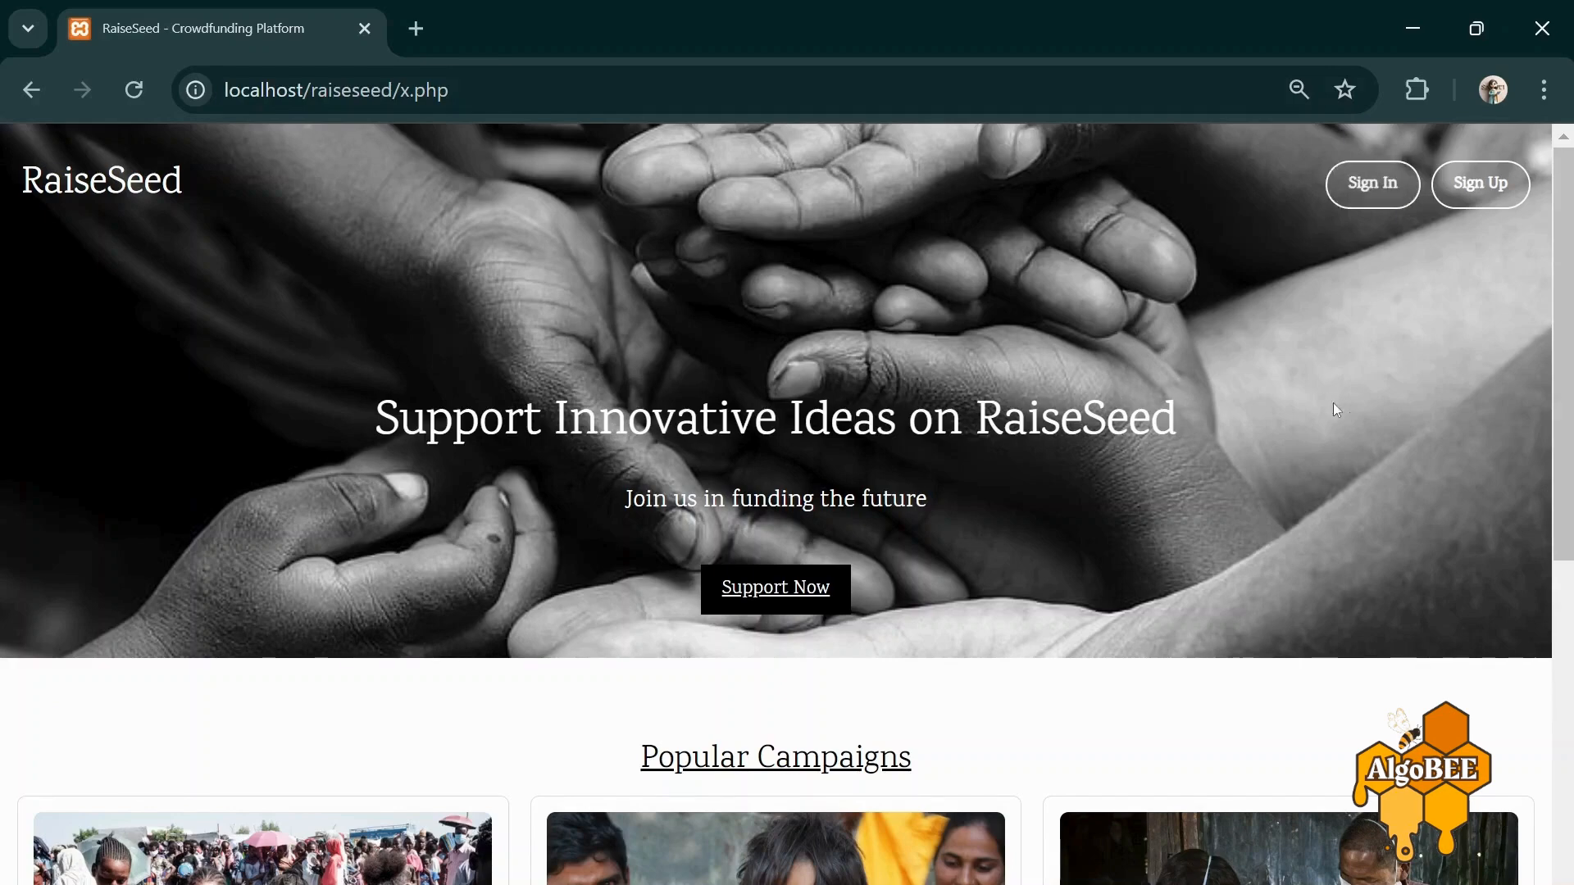
- Register a new RaiseSeed account with first name, last name, email and a confirmed password, and dismiss the browser's password dialog
left_click(1463, 186)
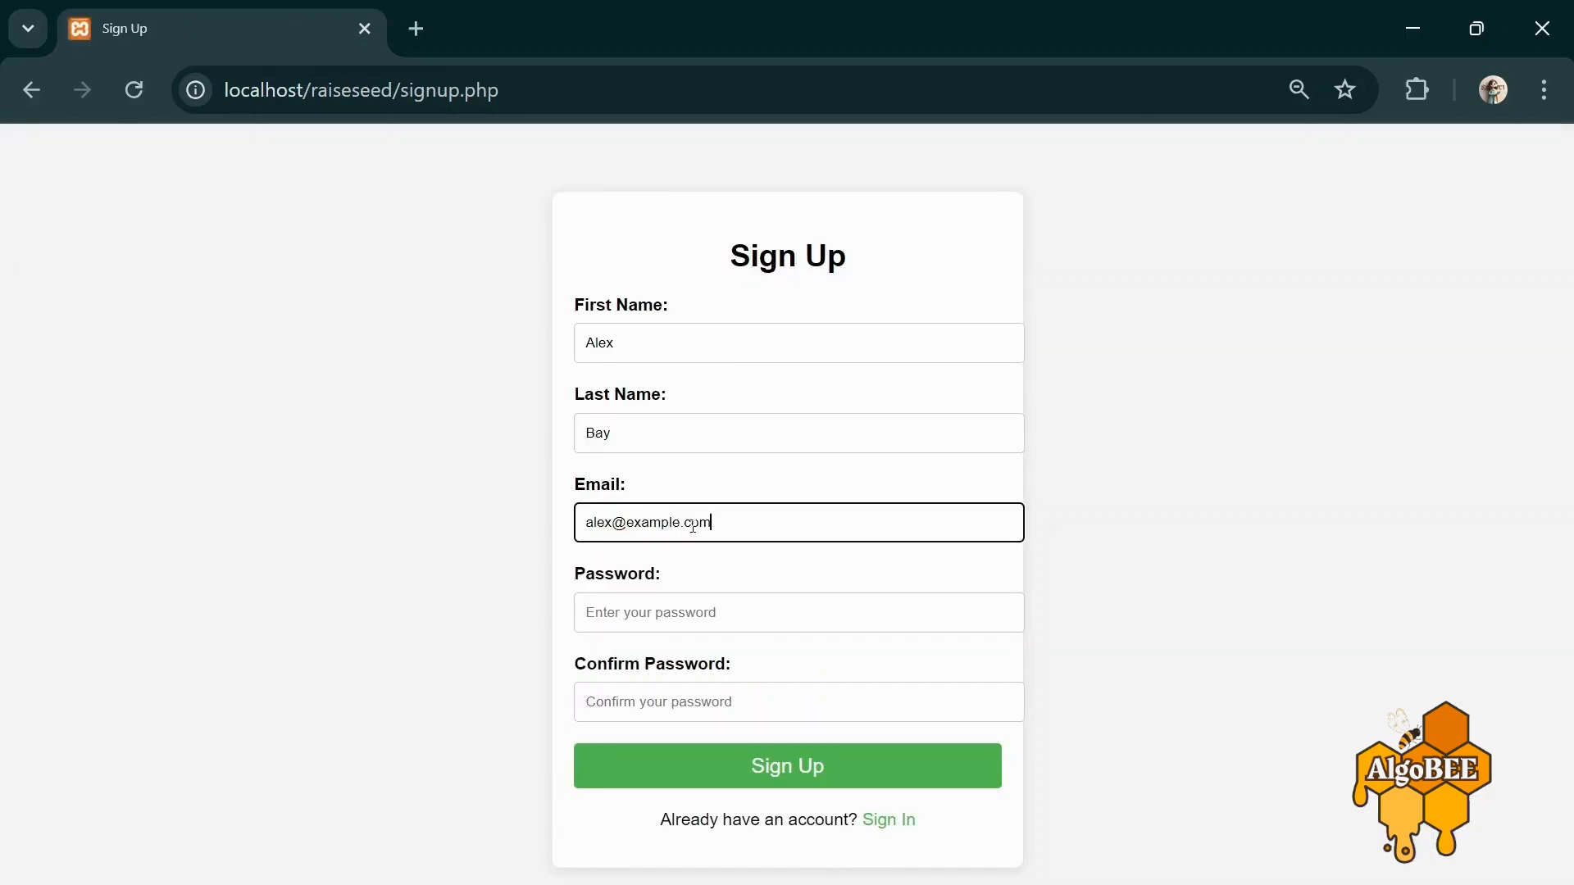
left_click(631, 609)
type("1234")
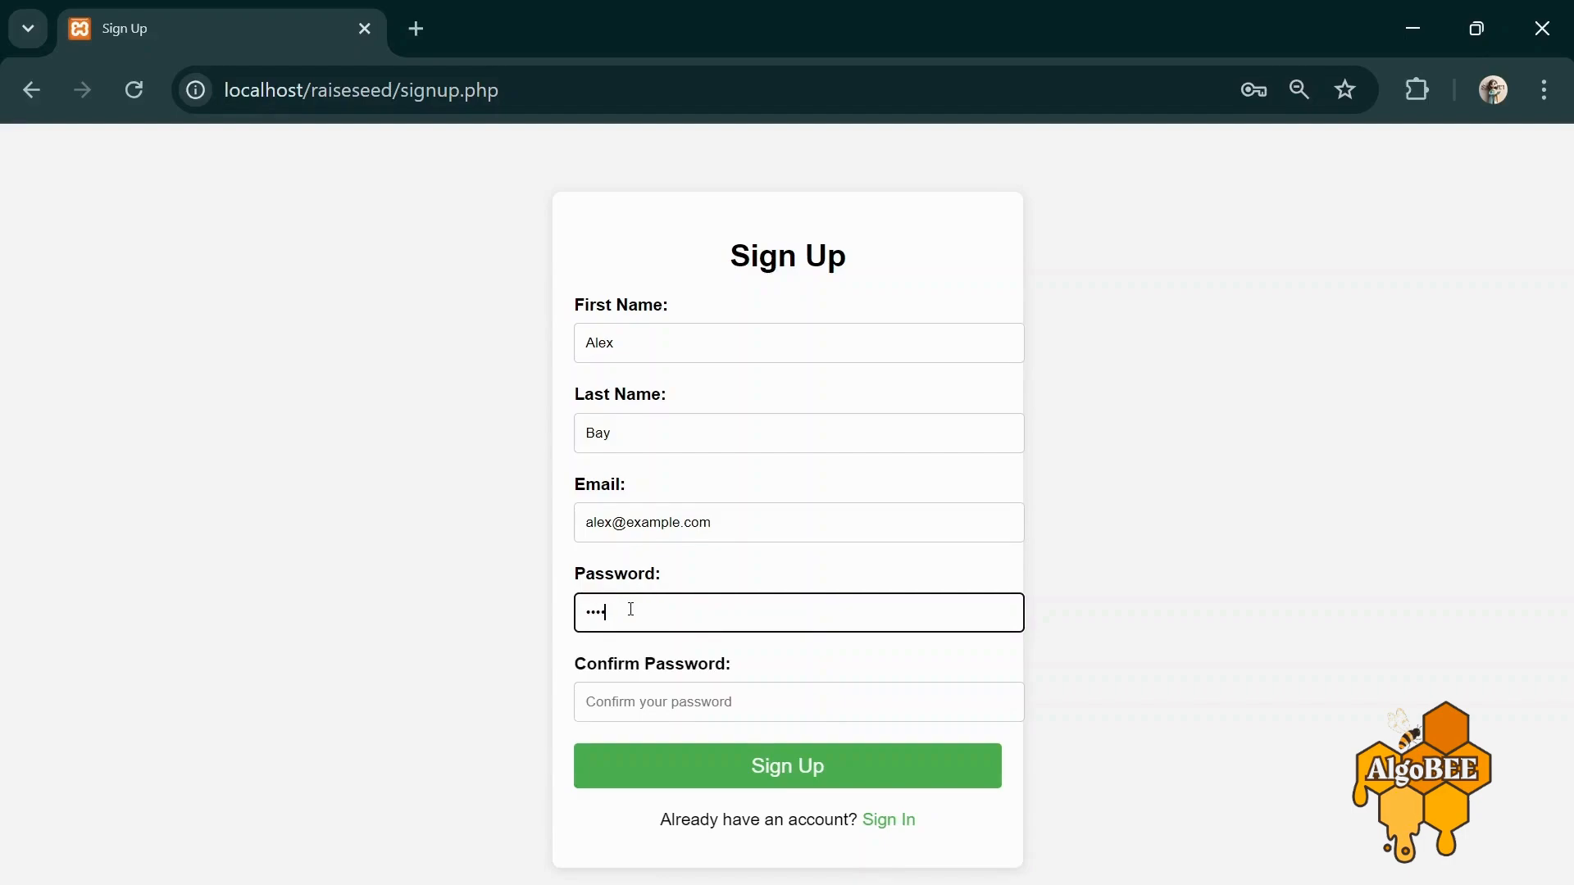
left_click(624, 697)
type("1234")
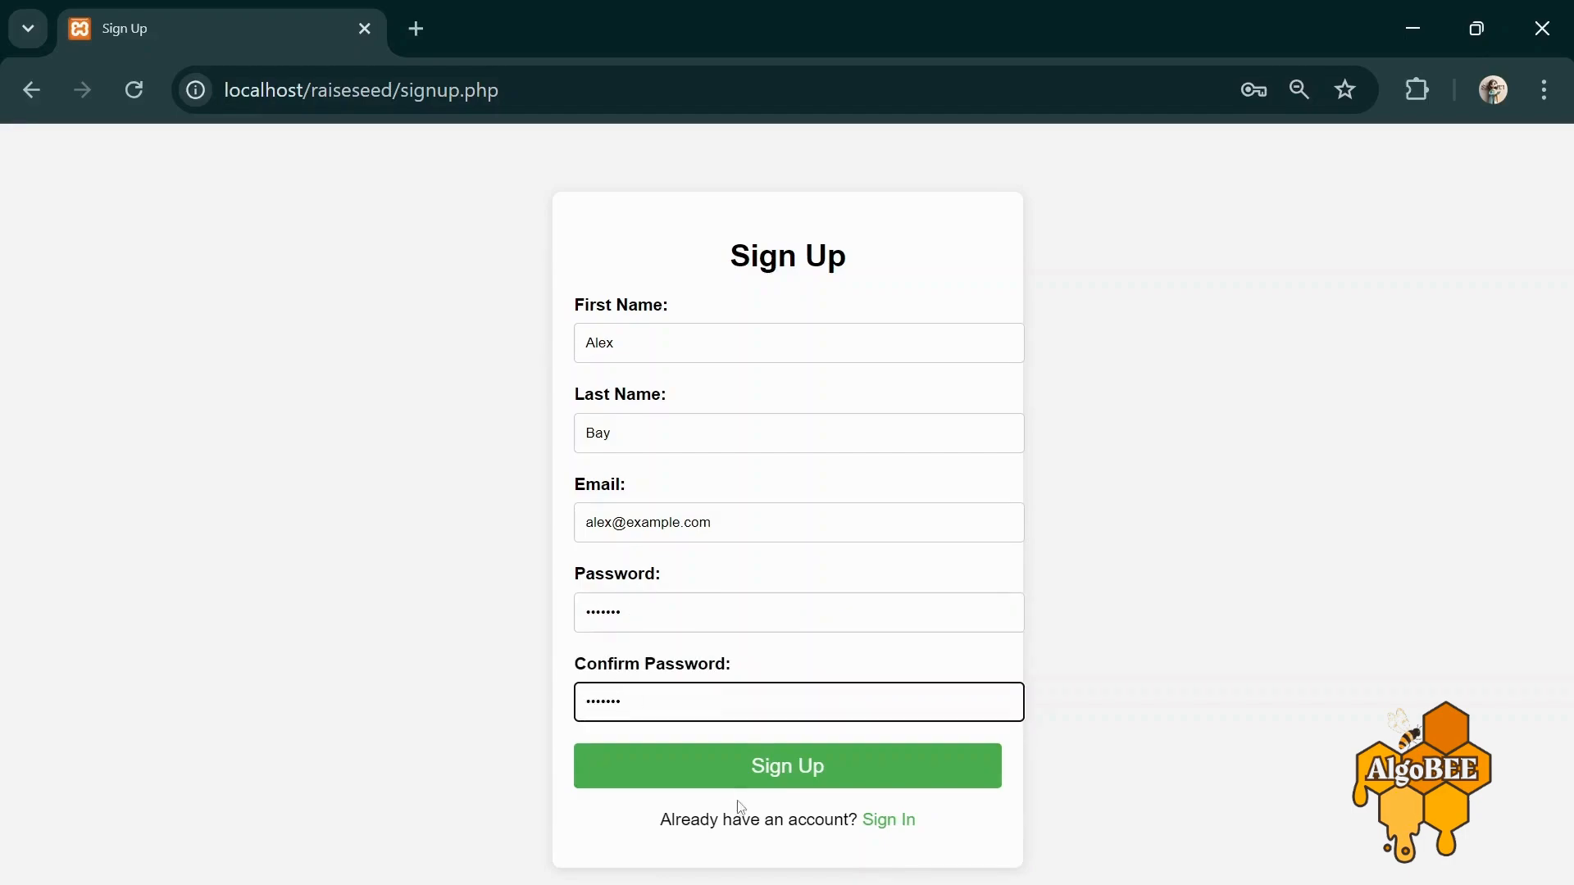
left_click(746, 770)
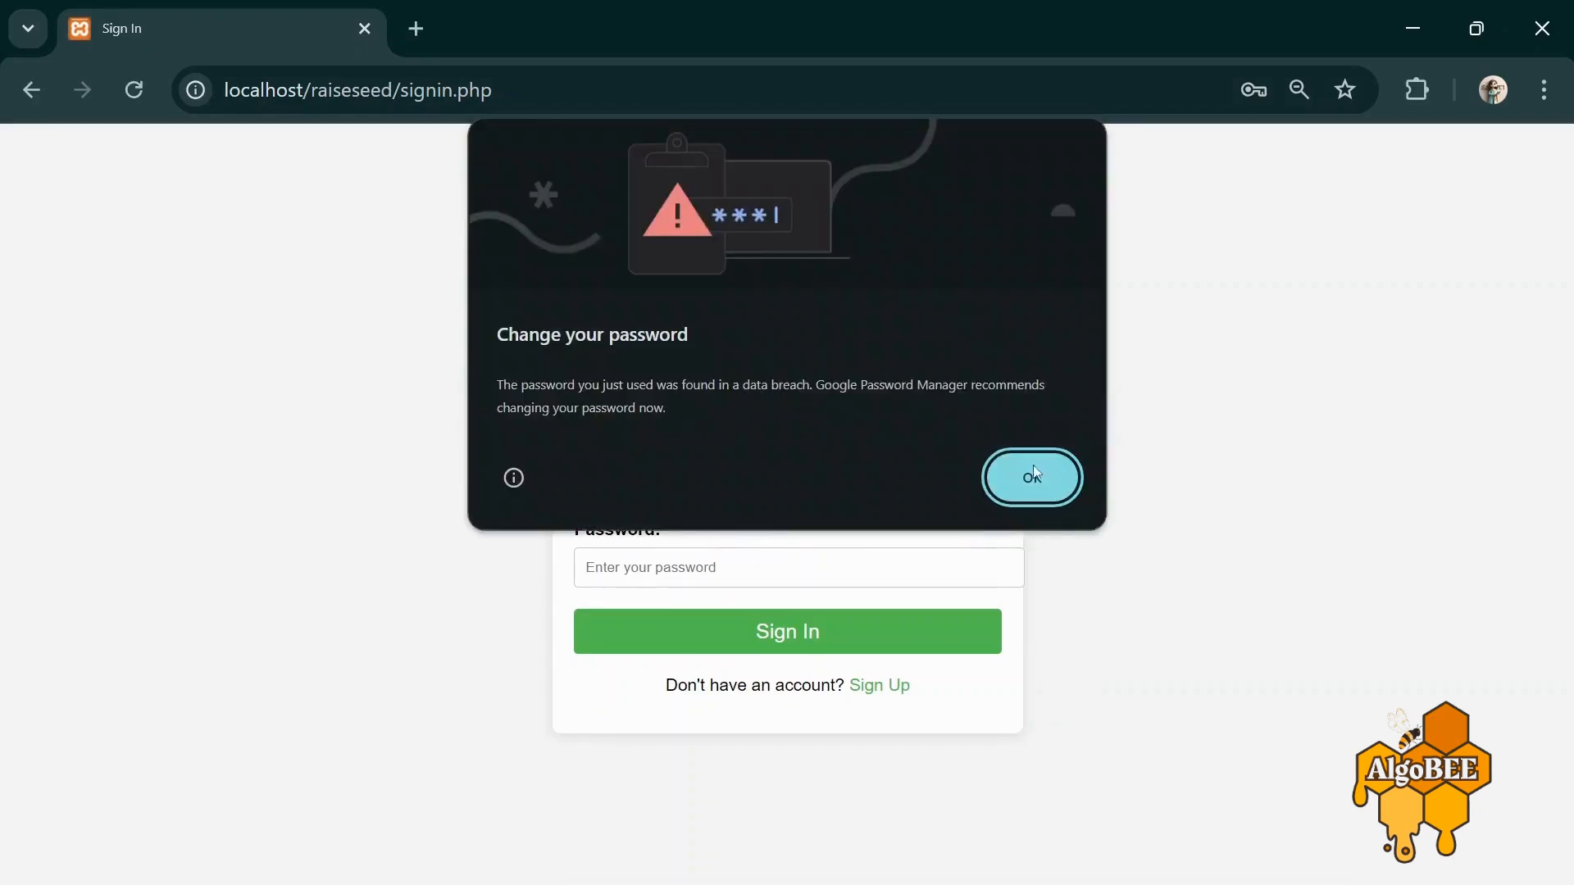
left_click(1034, 472)
- Sign in to RaiseSeed with the new account's email and password, and dismiss the browser's password dialog
left_click(680, 473)
left_click(695, 544)
left_click(677, 565)
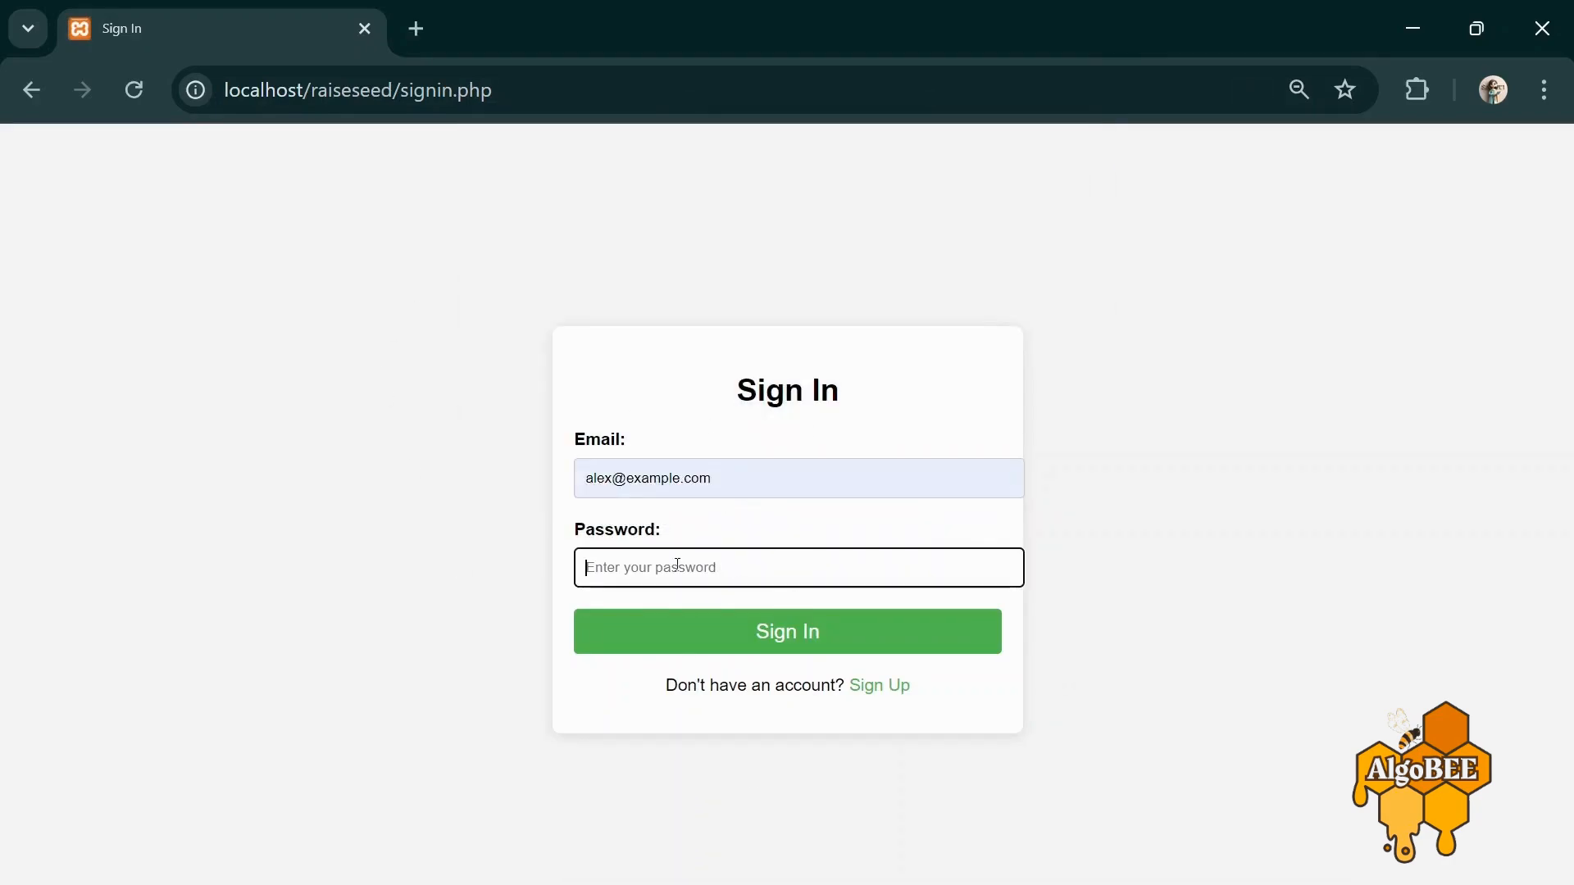
type("1")
key("Return")
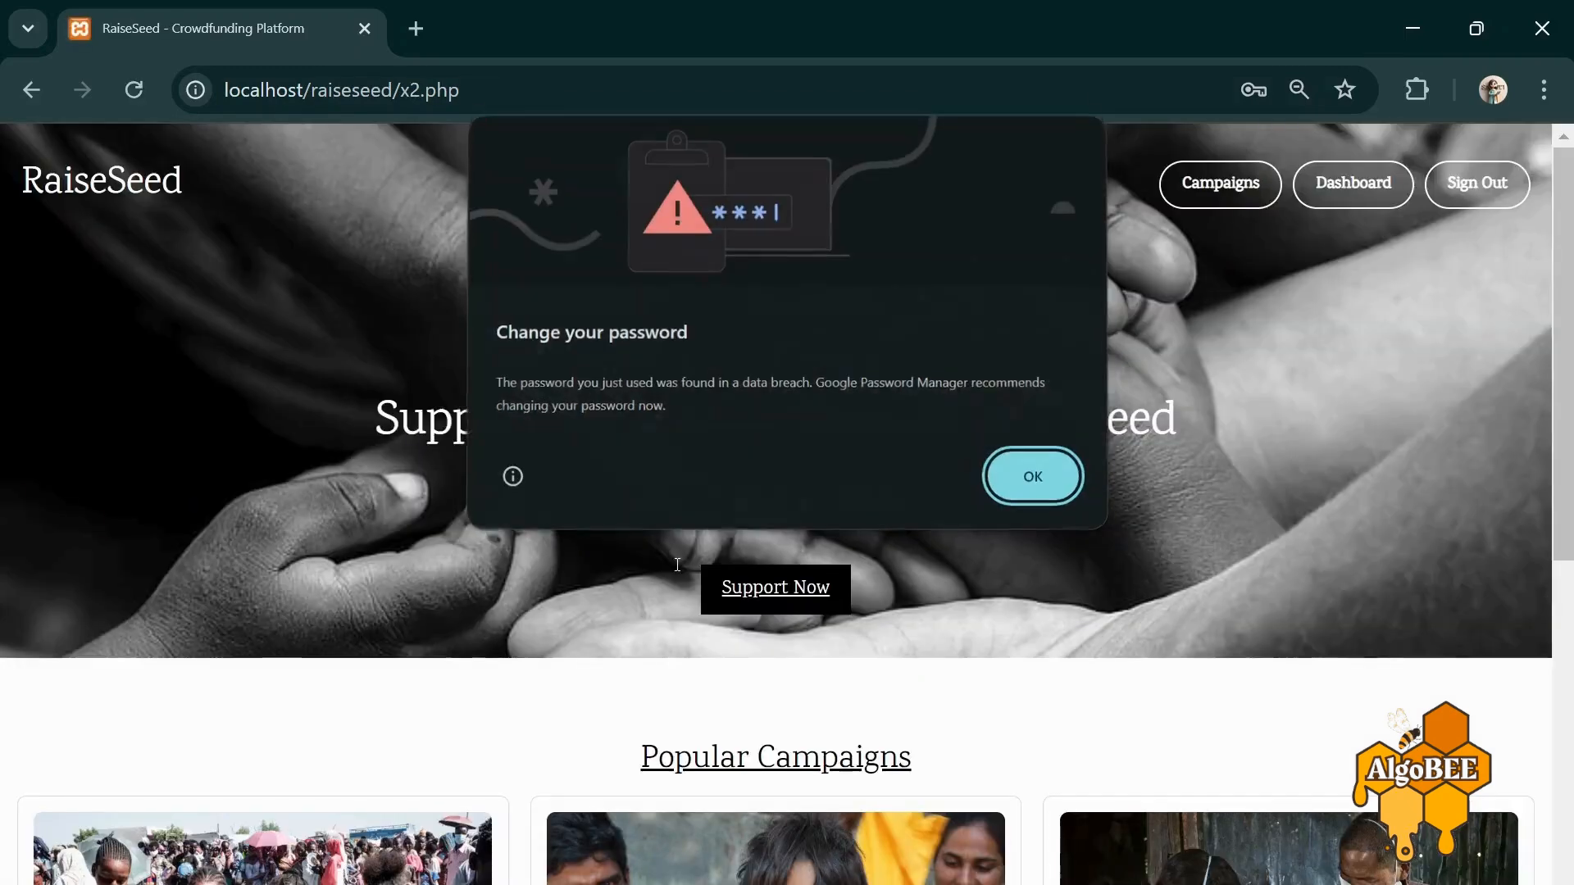
left_click(1034, 476)
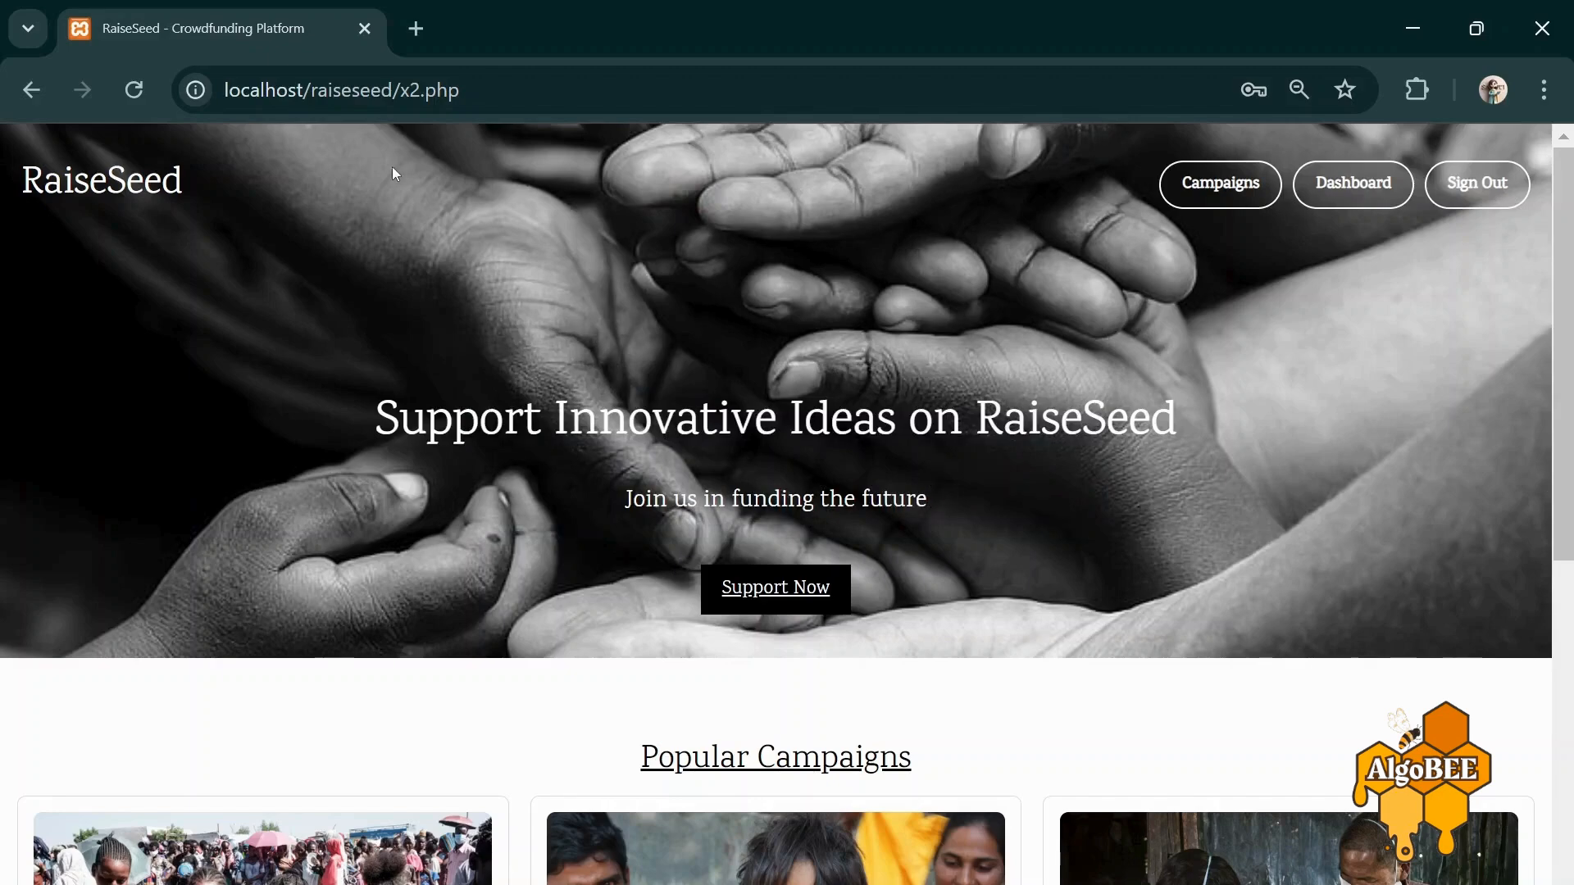
- Open the user dashboard and check the Your Supported Campaigns table for this account
left_click(1357, 185)
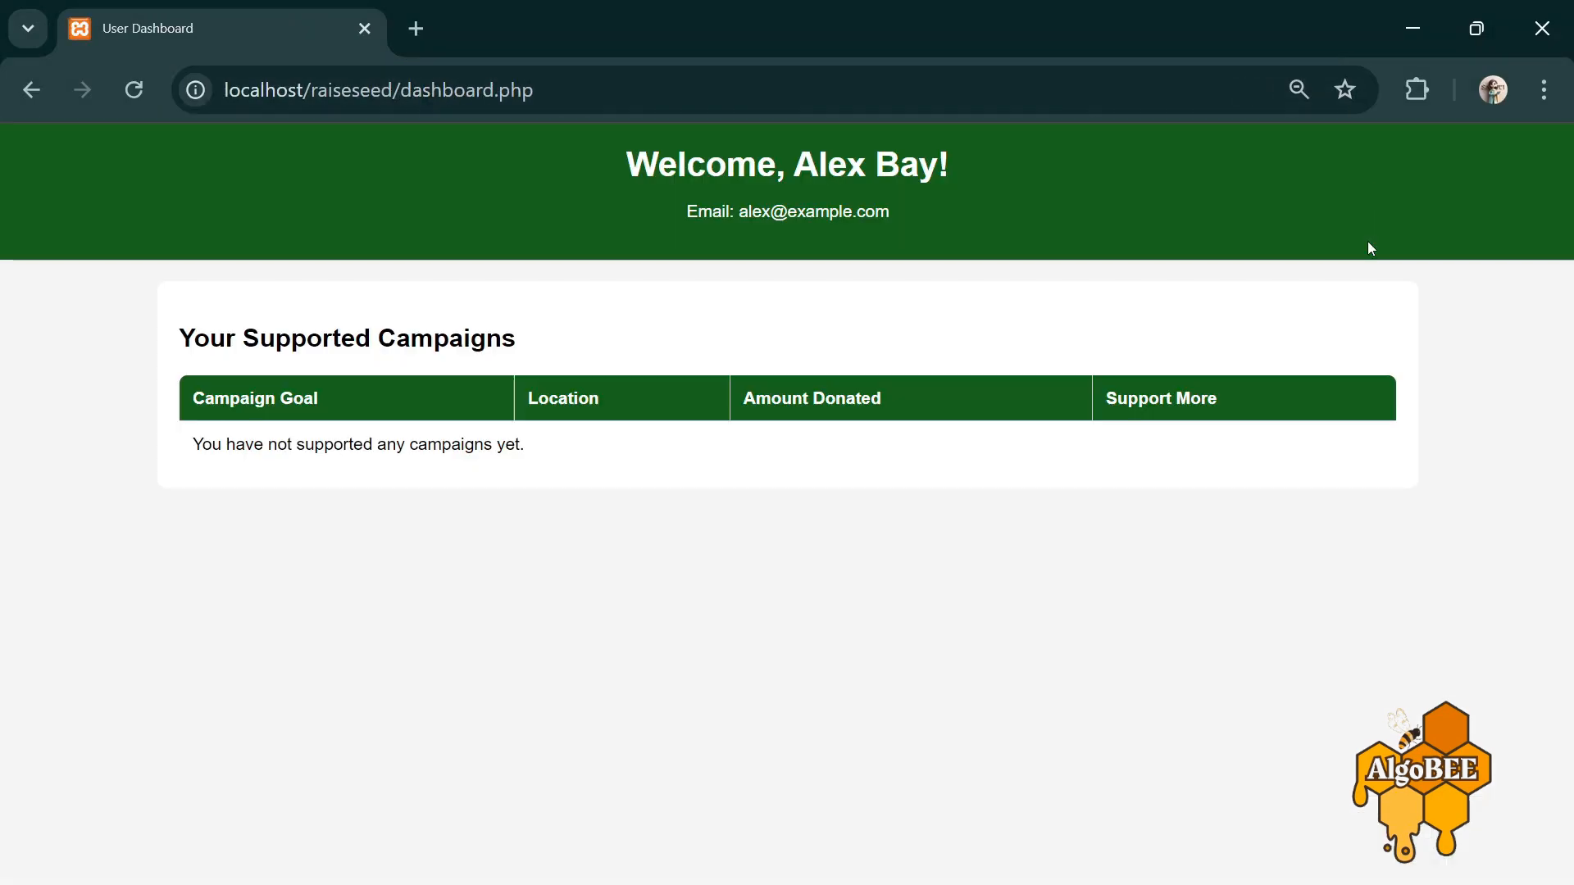
left_click_drag(156, 439, 525, 454)
left_click(592, 615)
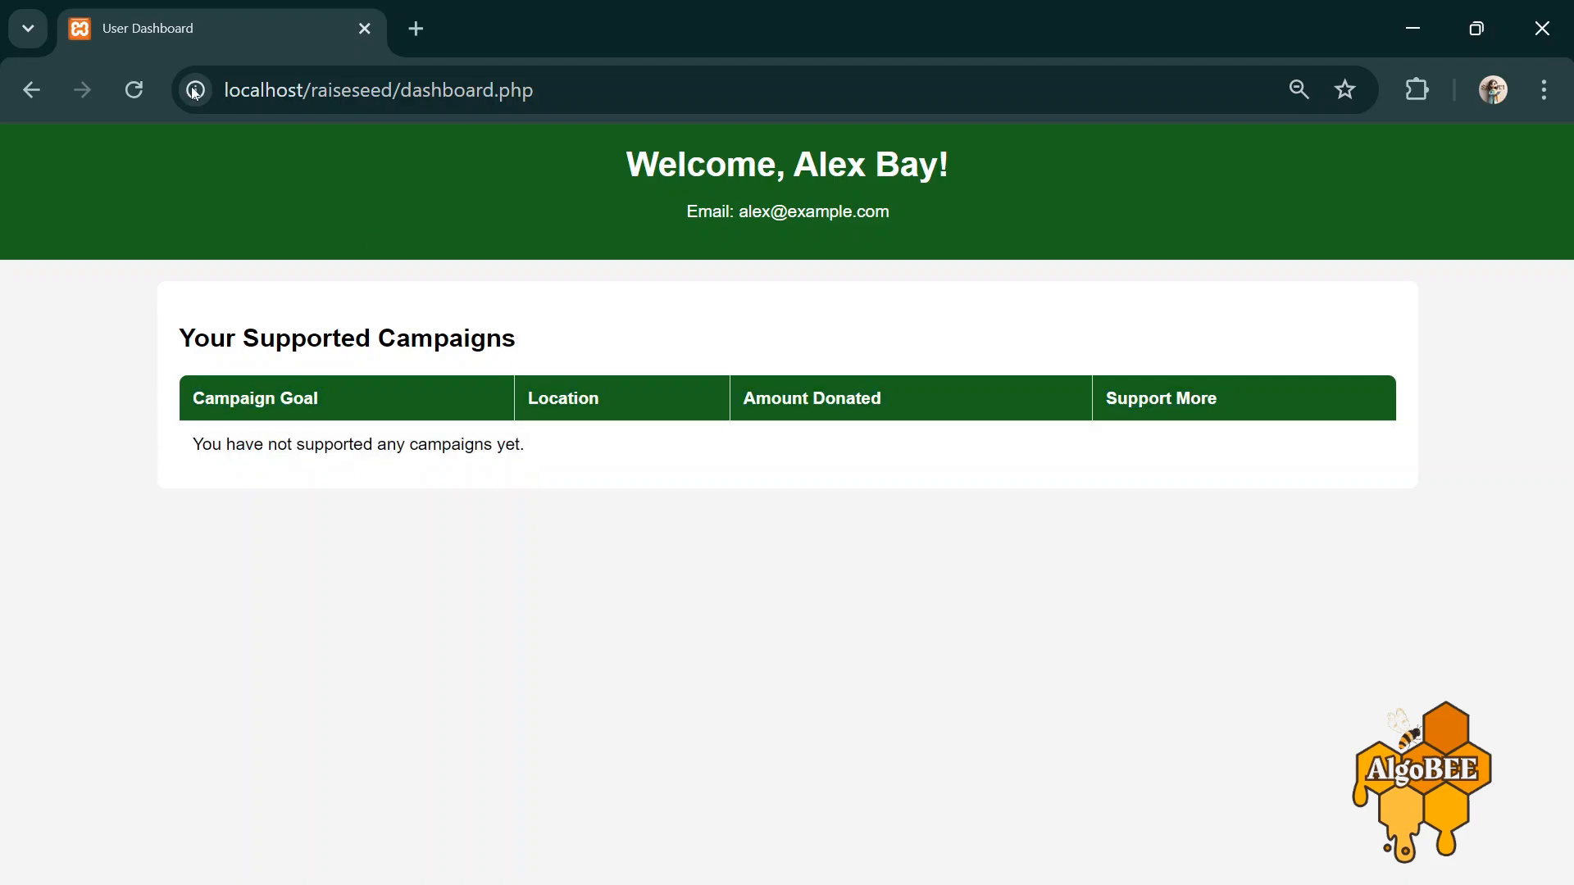
- Return to the home page and look through the campaigns listed on the Campaigns page
left_click(24, 90)
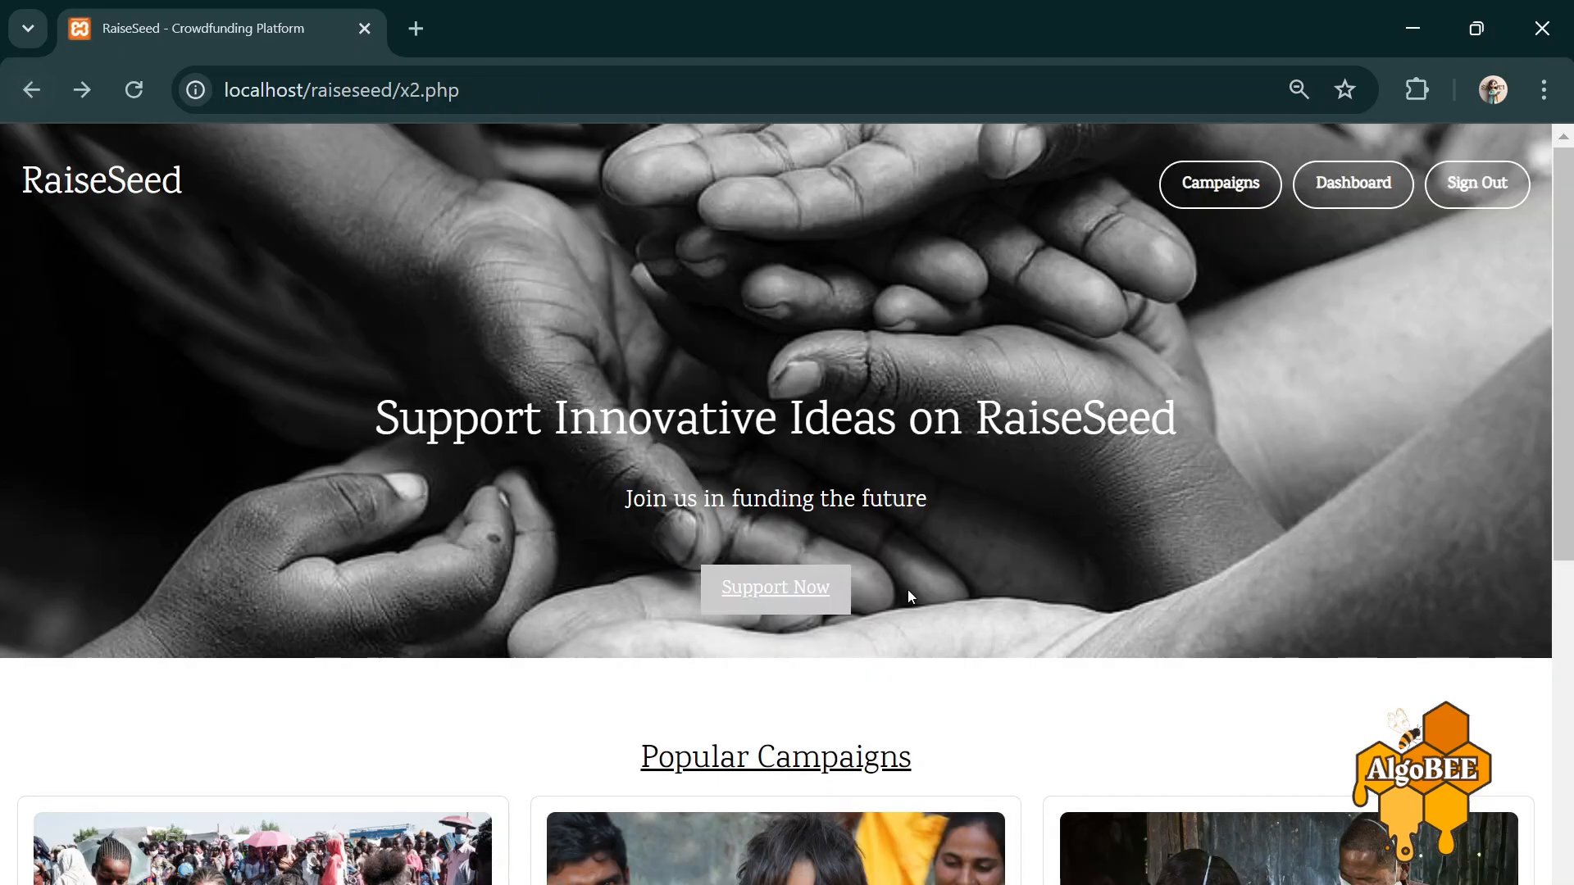
left_click(1211, 184)
scroll(762, 415, "down", 20)
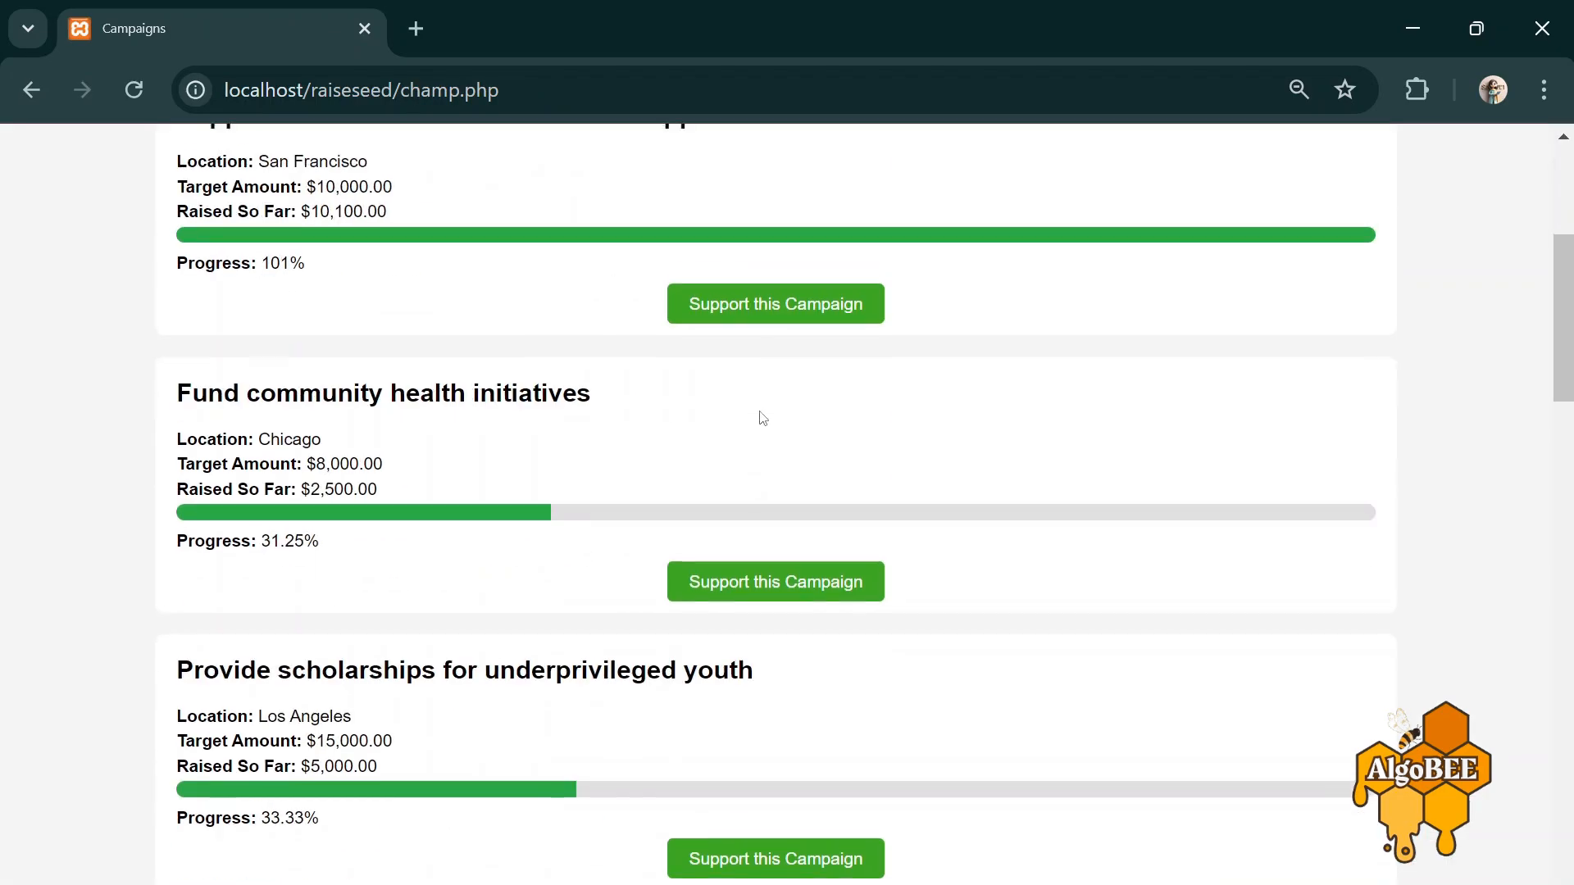
scroll(768, 489, "down", 15)
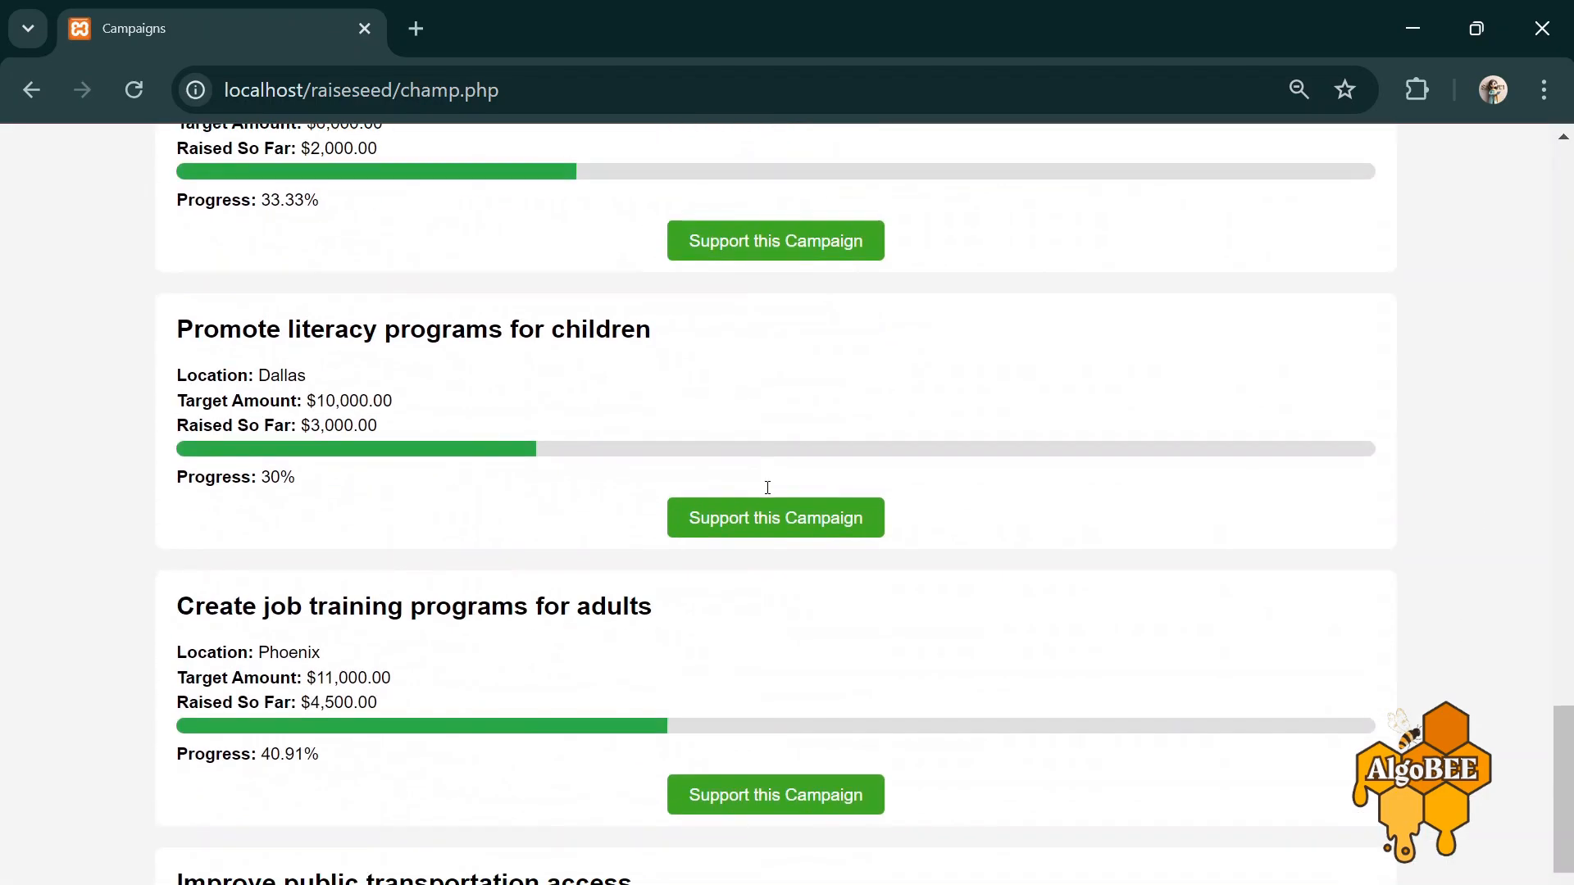
- Go back to the home page, open the Support Now form and view its campaign choices
left_click(31, 89)
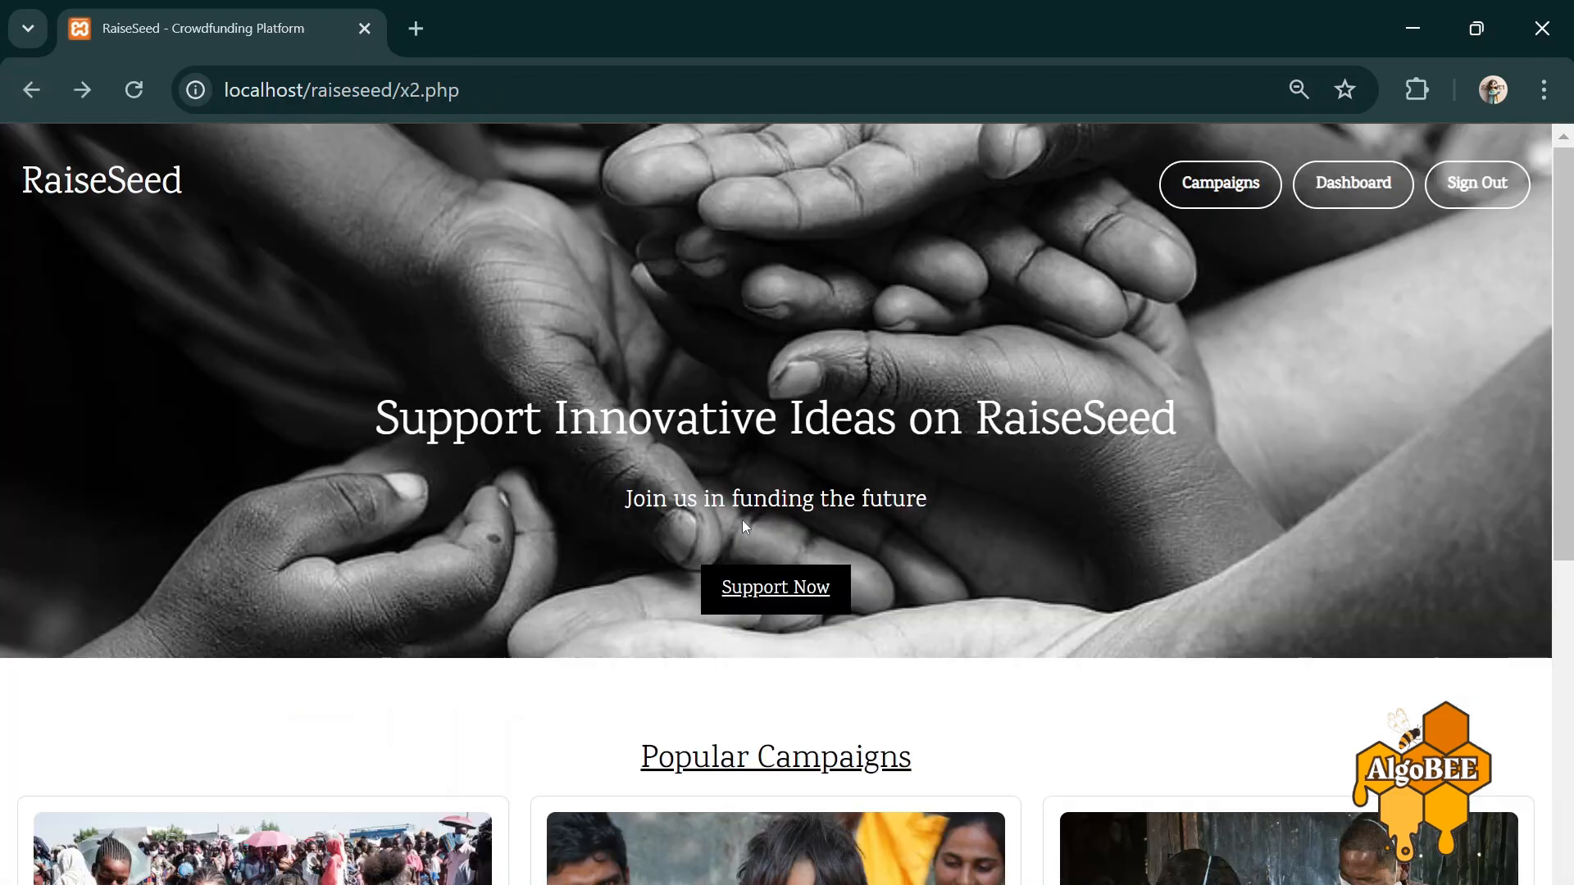
left_click(773, 582)
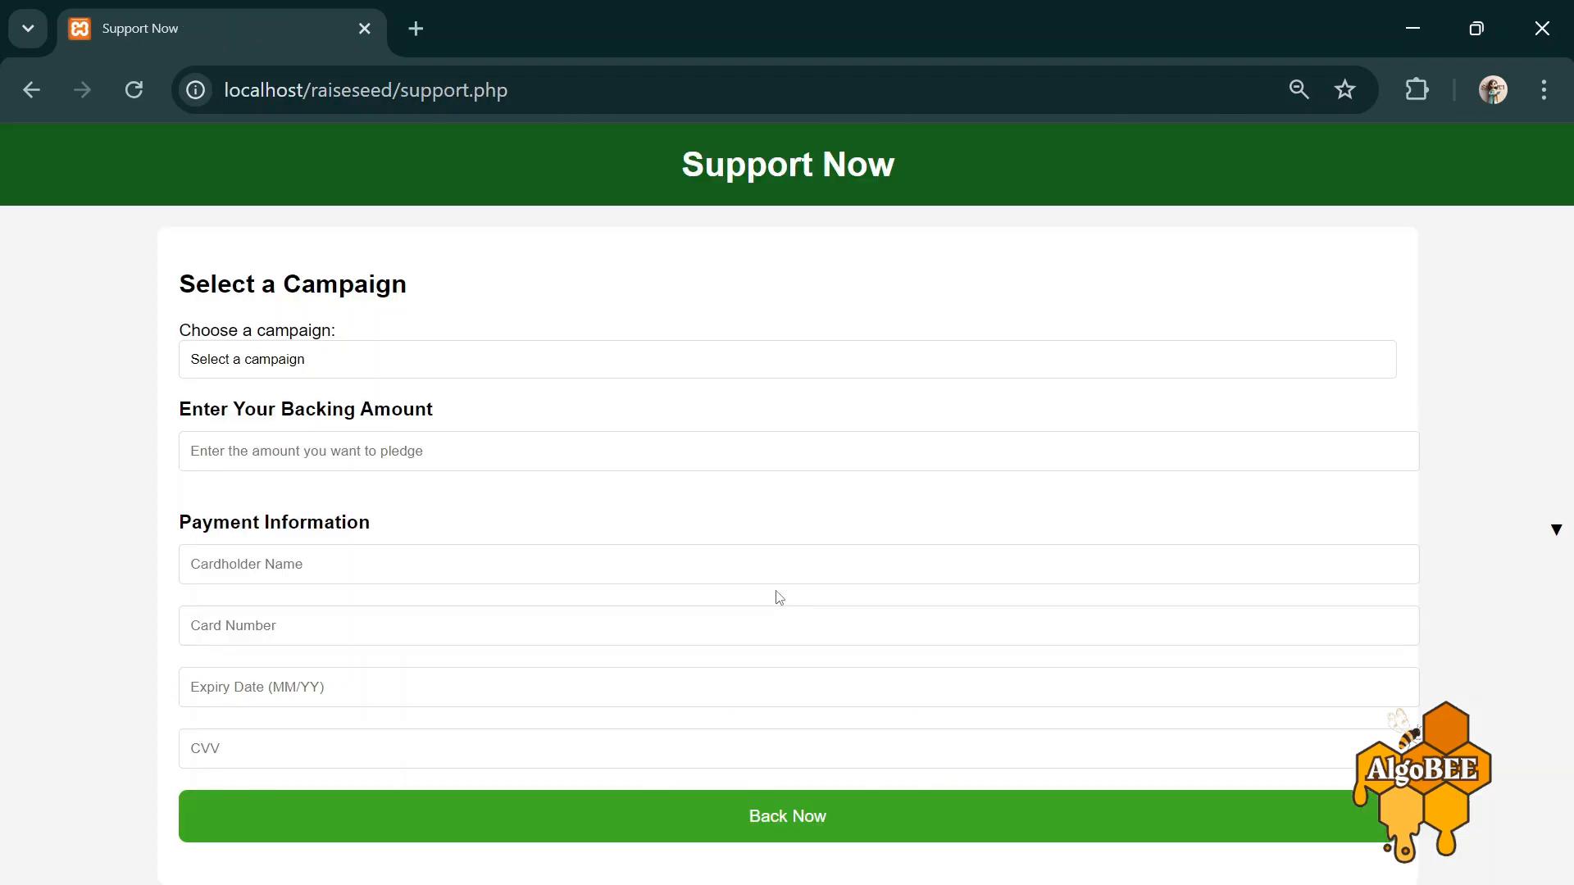
left_click(311, 367)
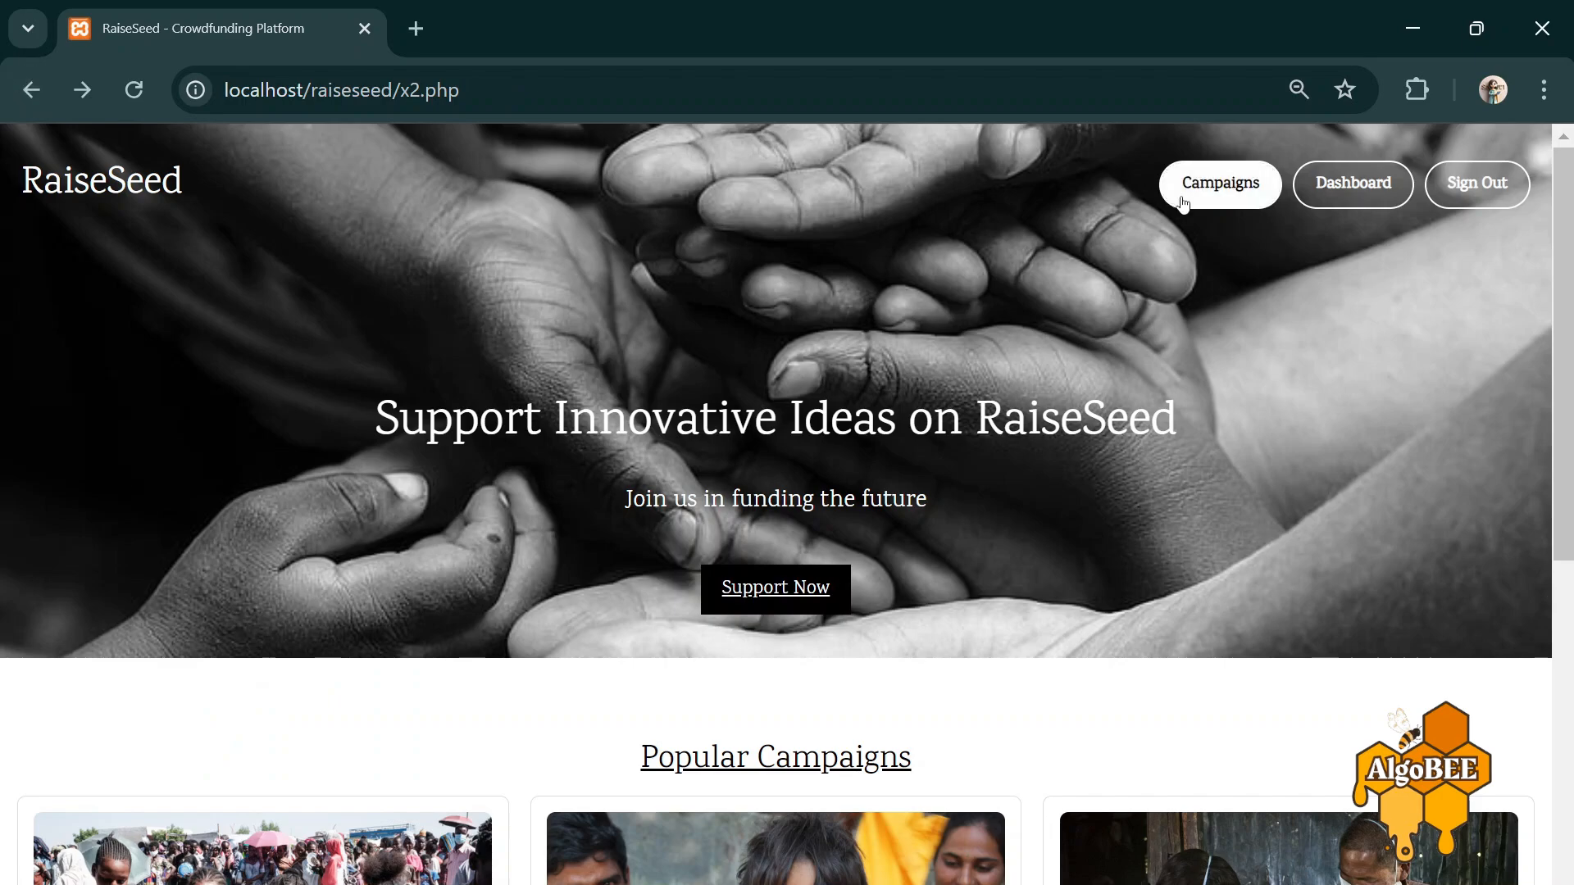
- On the Campaigns page, examine the target and raised amounts of the Miami campaign "Build community centers for after-school programs"
left_click(1184, 187)
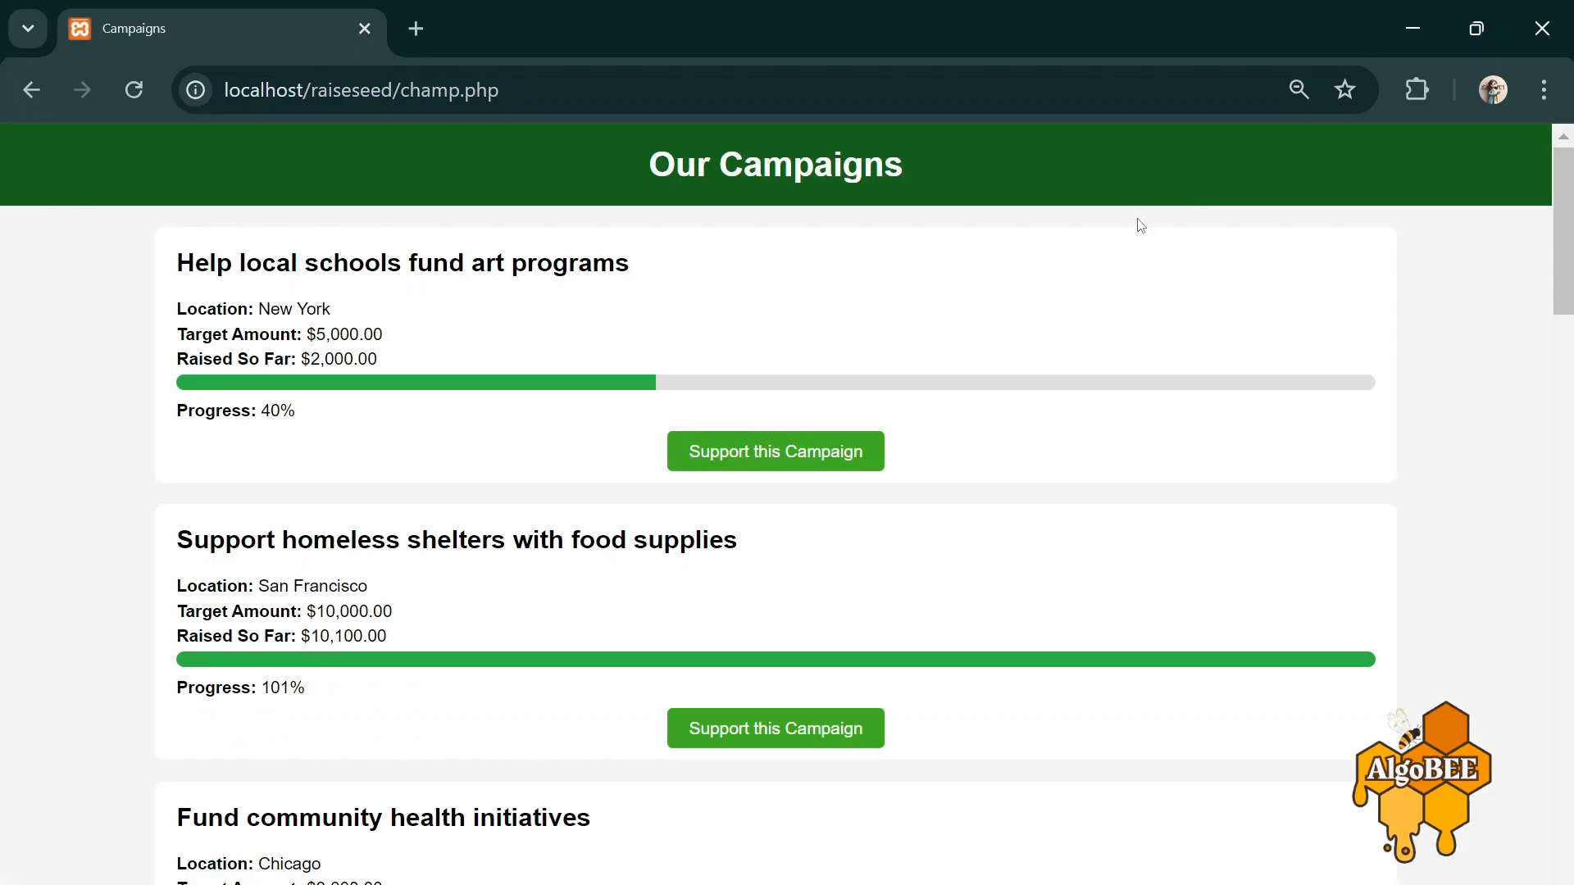
scroll(447, 510, "down", 7)
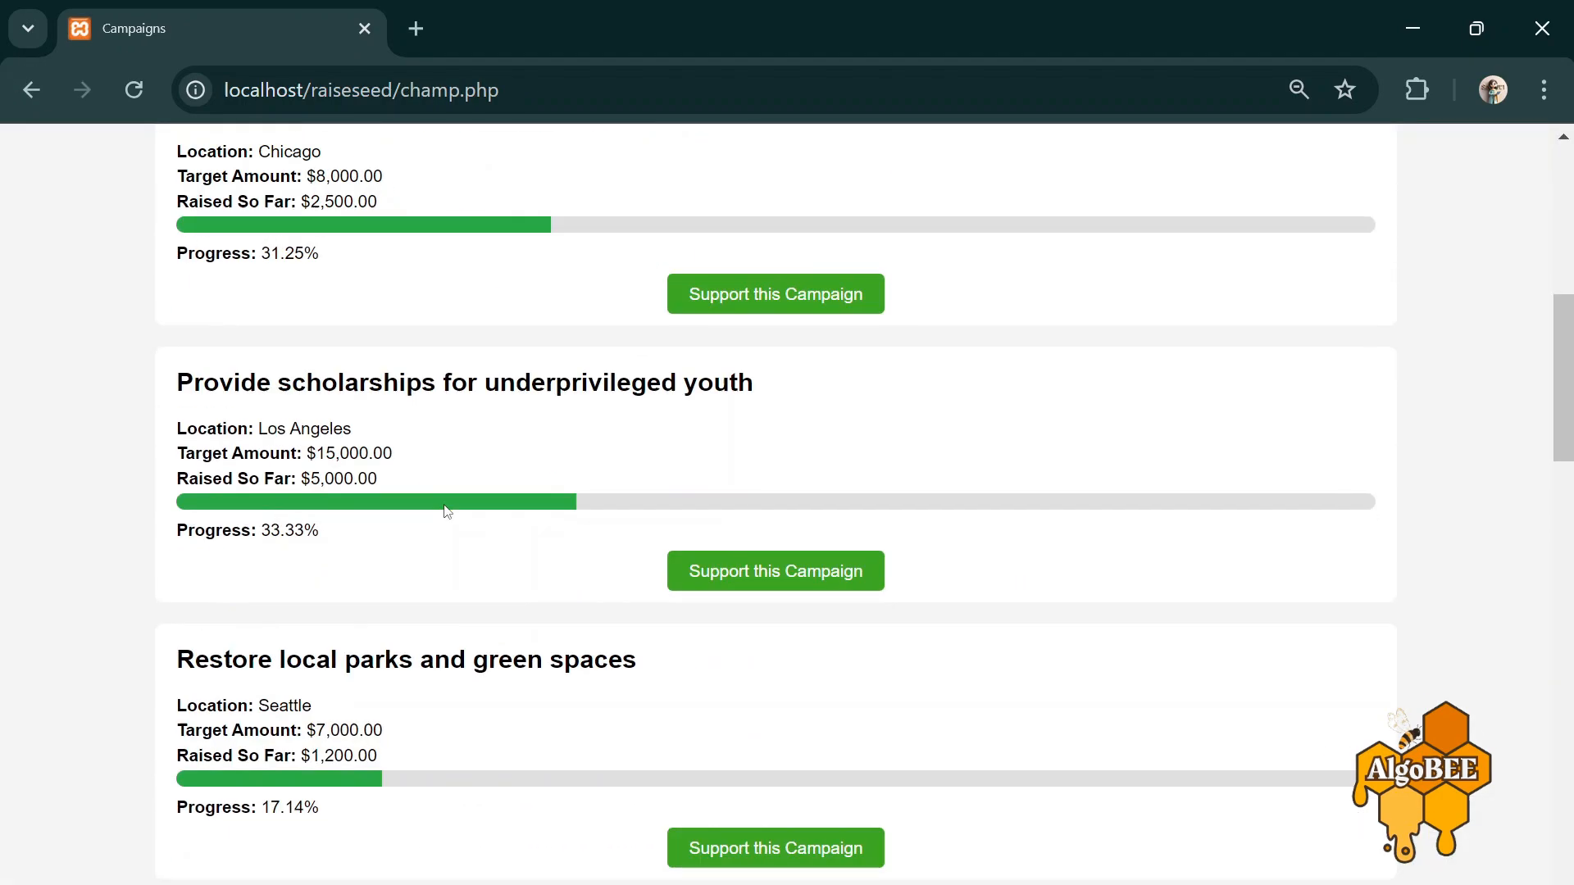
scroll(447, 511, "down", 3)
scroll(463, 497, "down", 7)
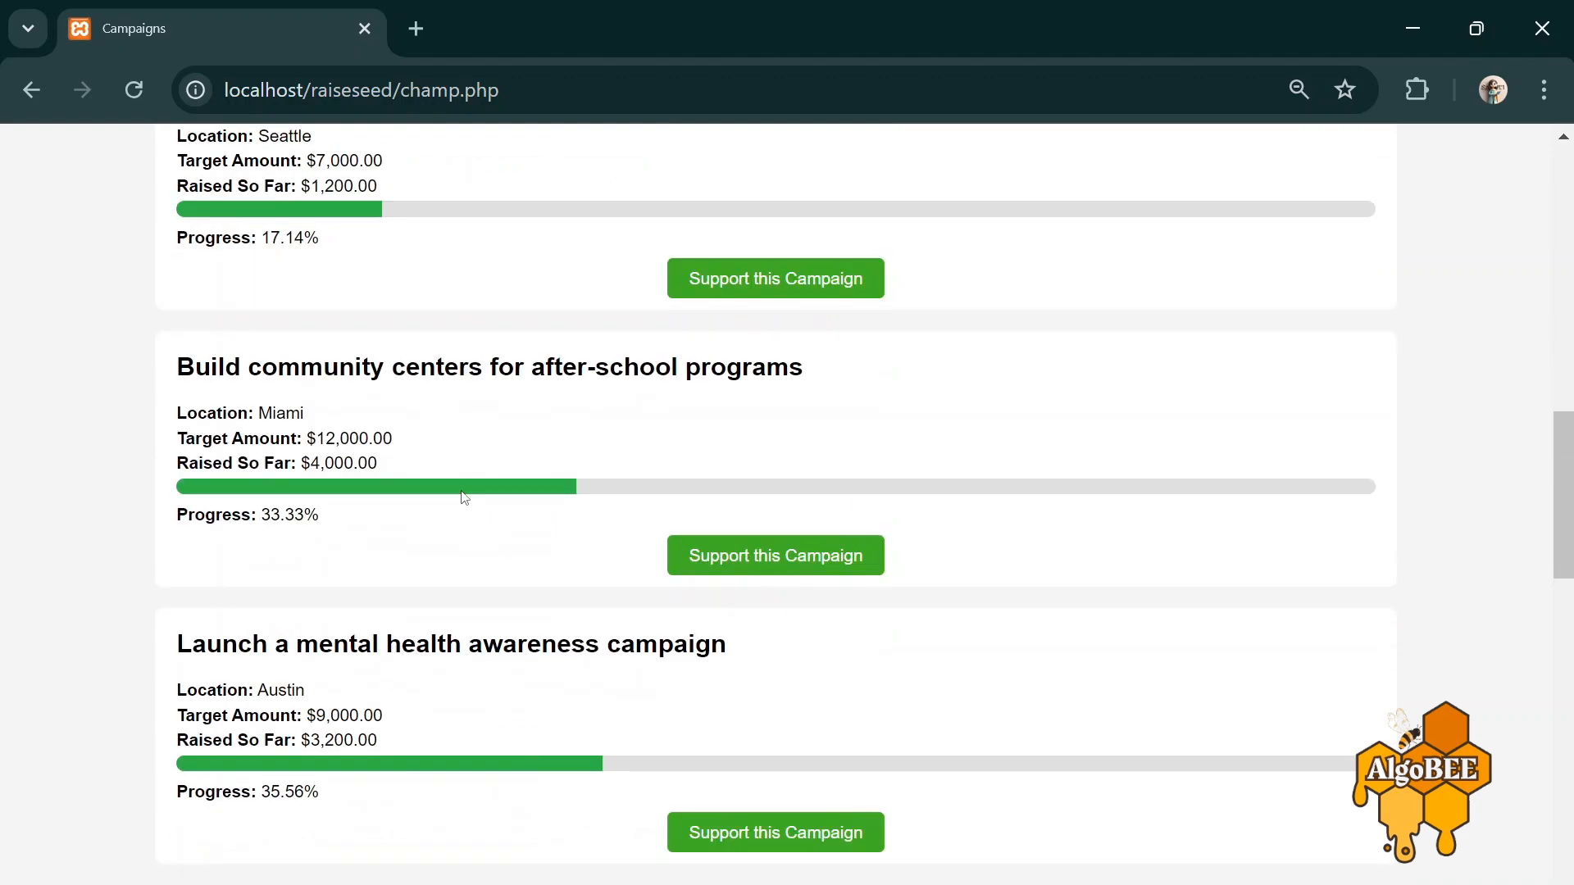
scroll(469, 533, "down", 3)
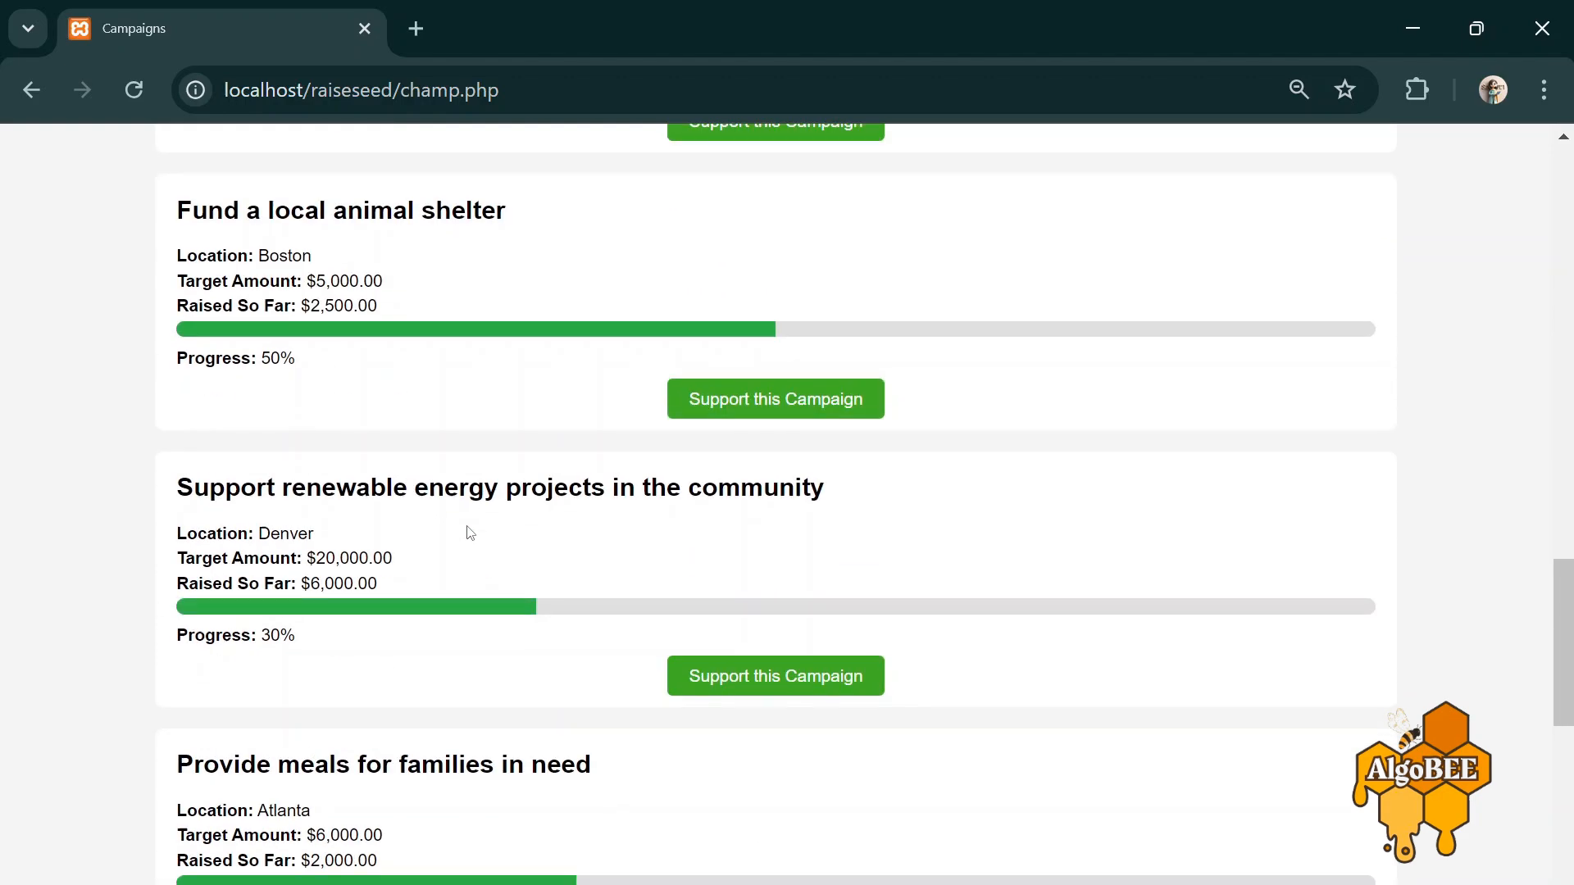
scroll(470, 533, "up", 4)
scroll(470, 532, "up", 3)
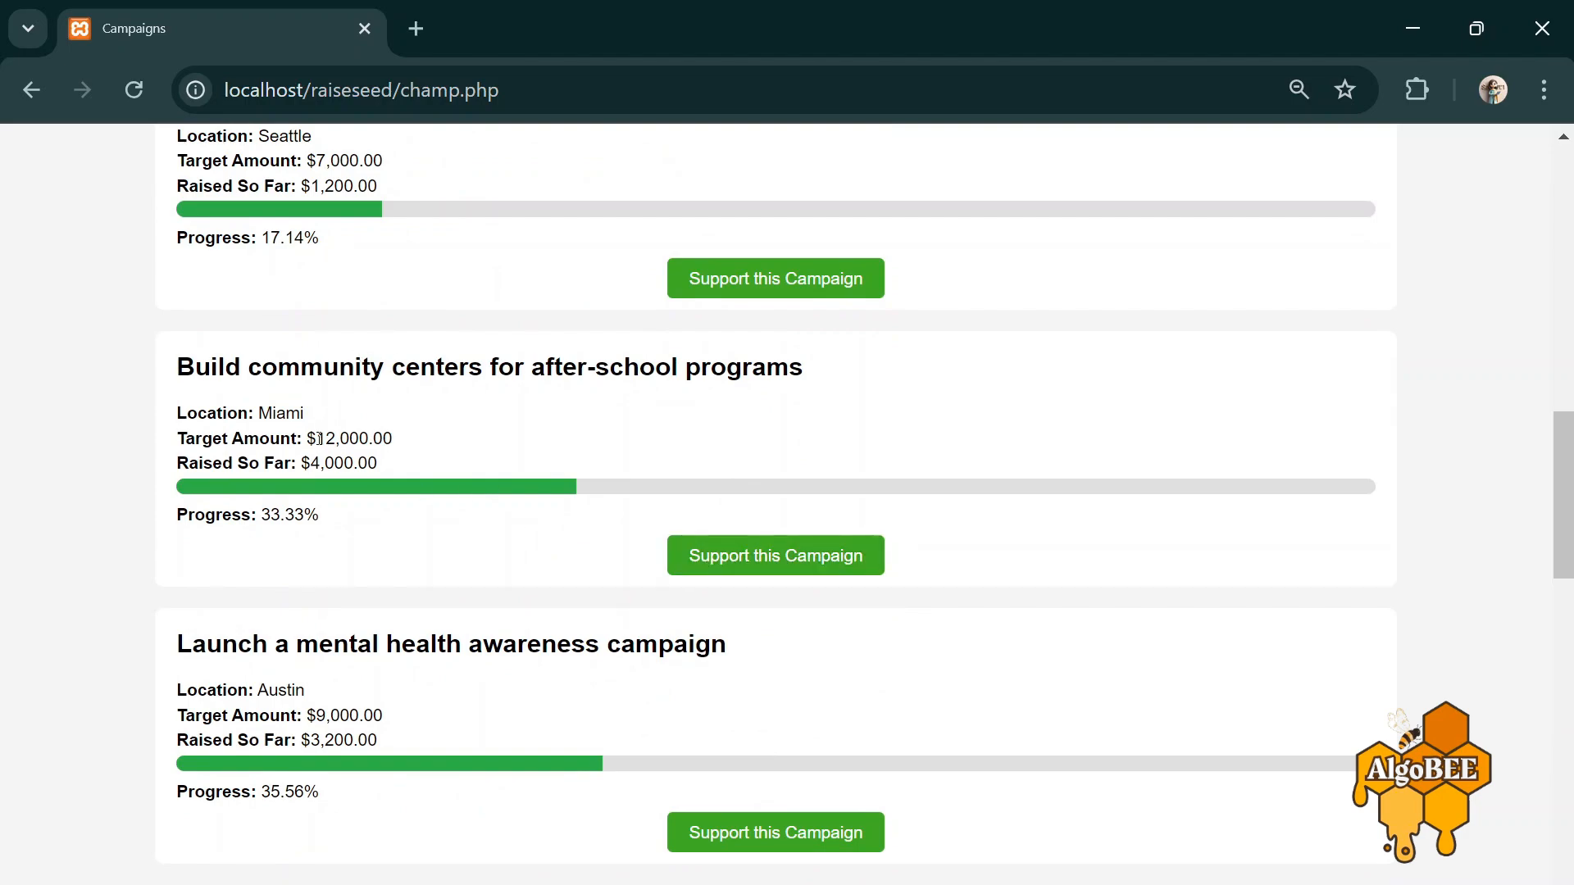
left_click_drag(319, 439, 412, 447)
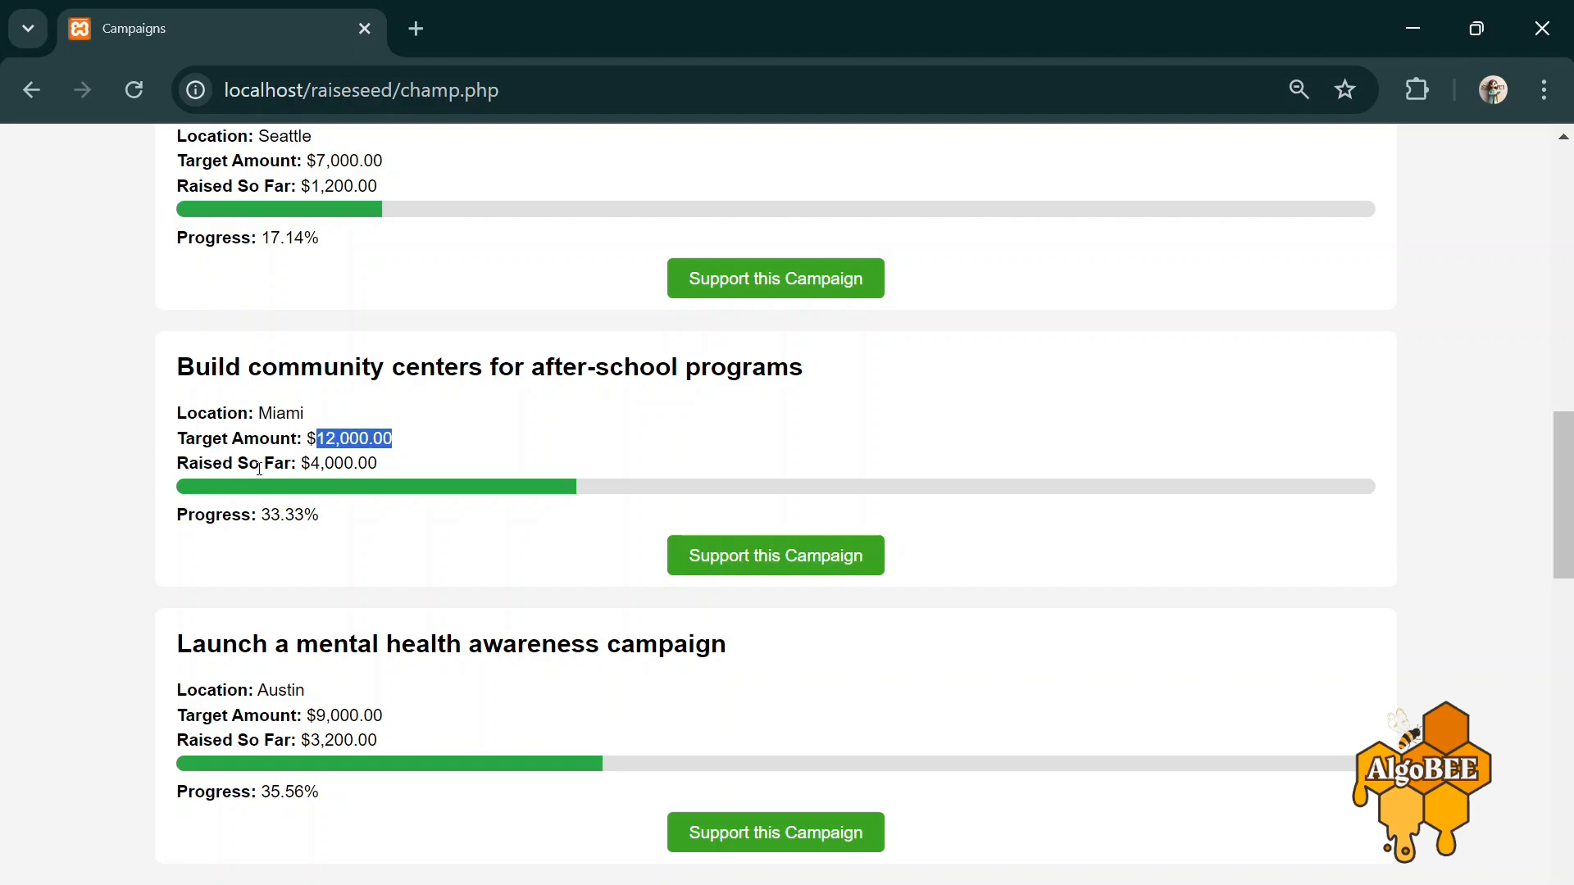
left_click_drag(310, 465, 355, 464)
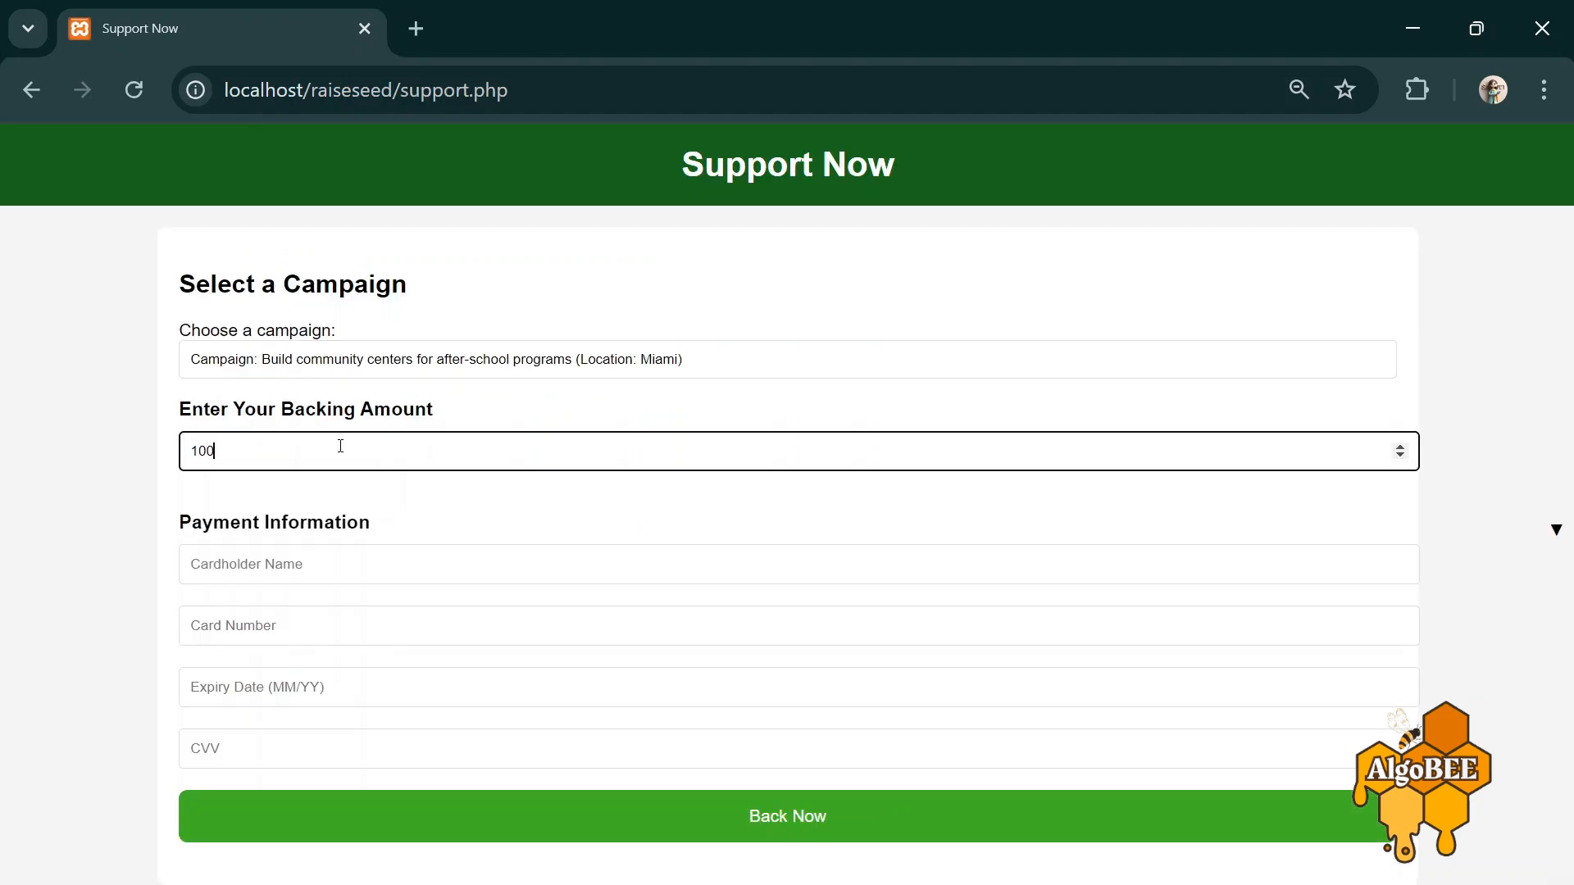
- In the Miami community centers campaign's support form, set the backing amount to 1000 and enter the cardholder name
type("000")
left_click(295, 562)
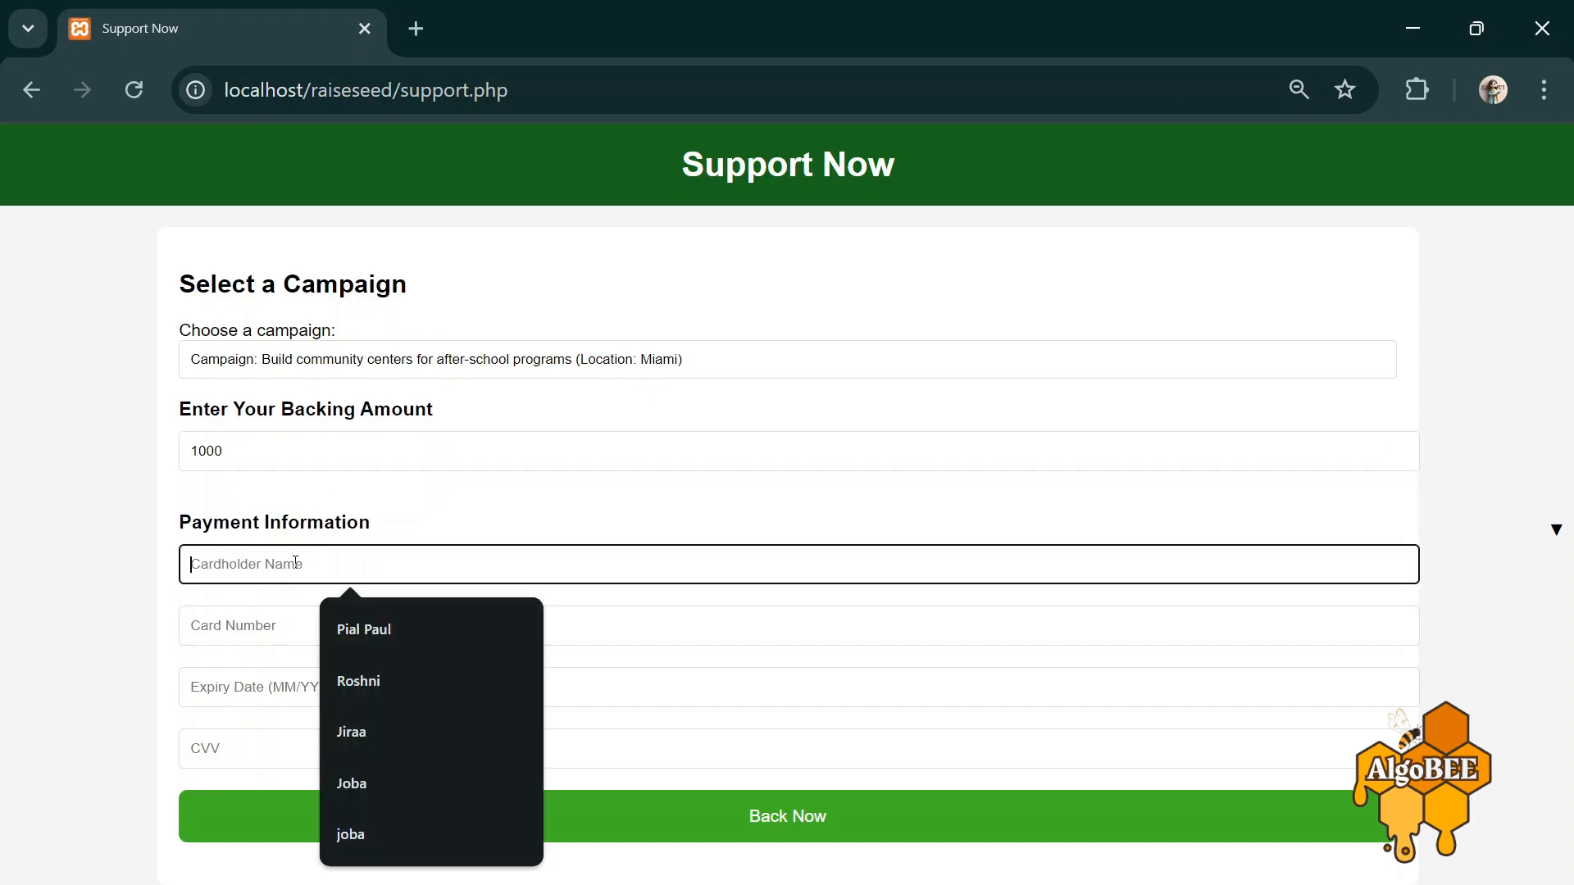
type("a")
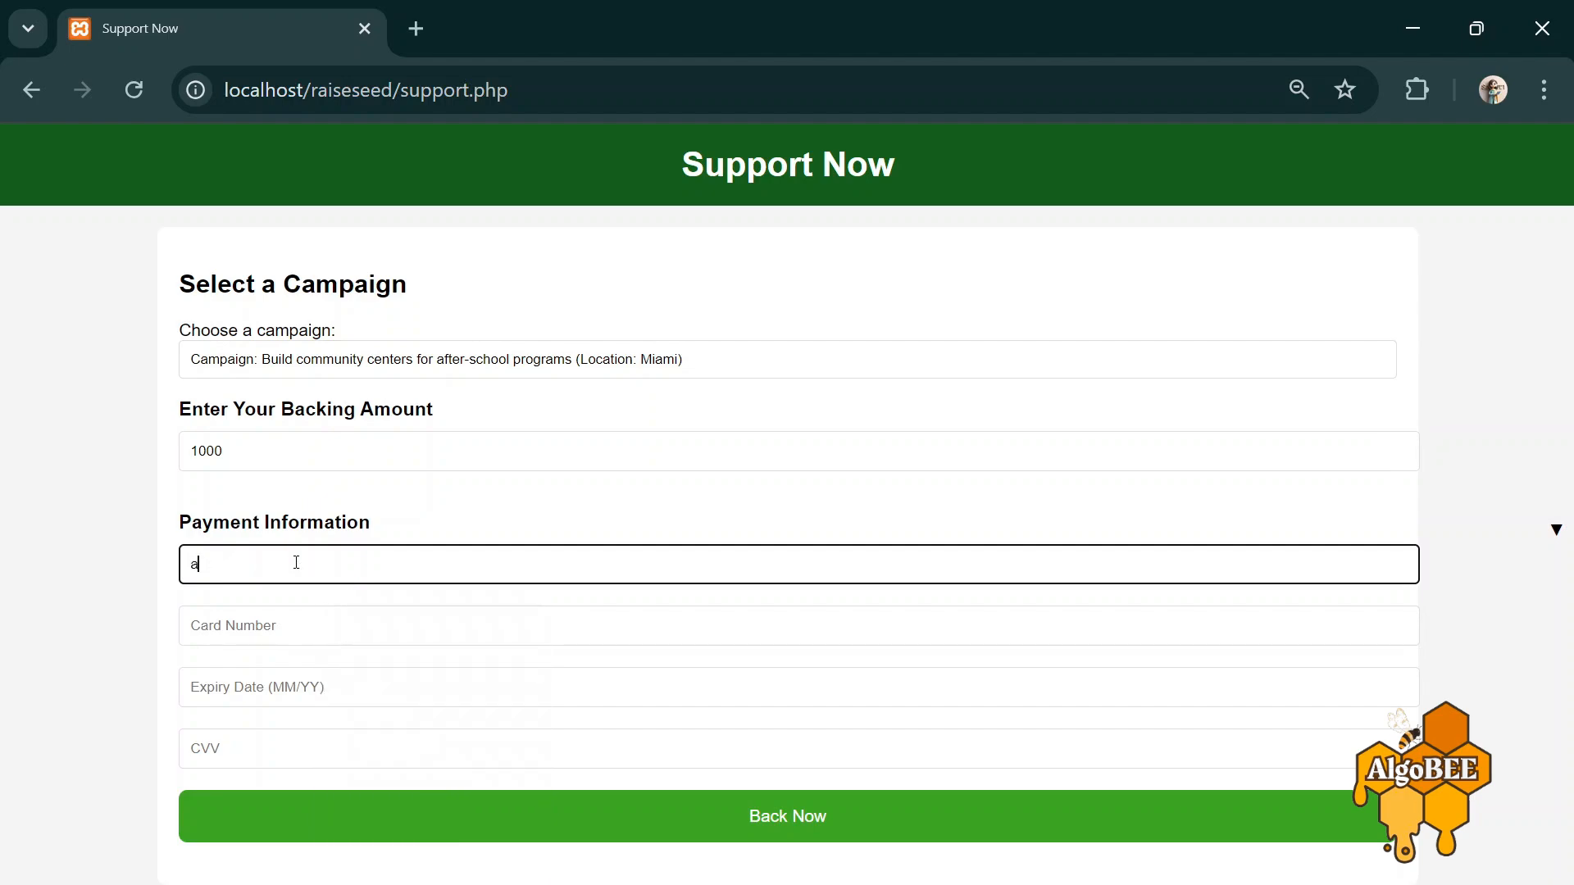
key("BackSpace")
type("Alex")
- Fill in the payment information with the card number, expiry date and CVV
left_click(261, 633)
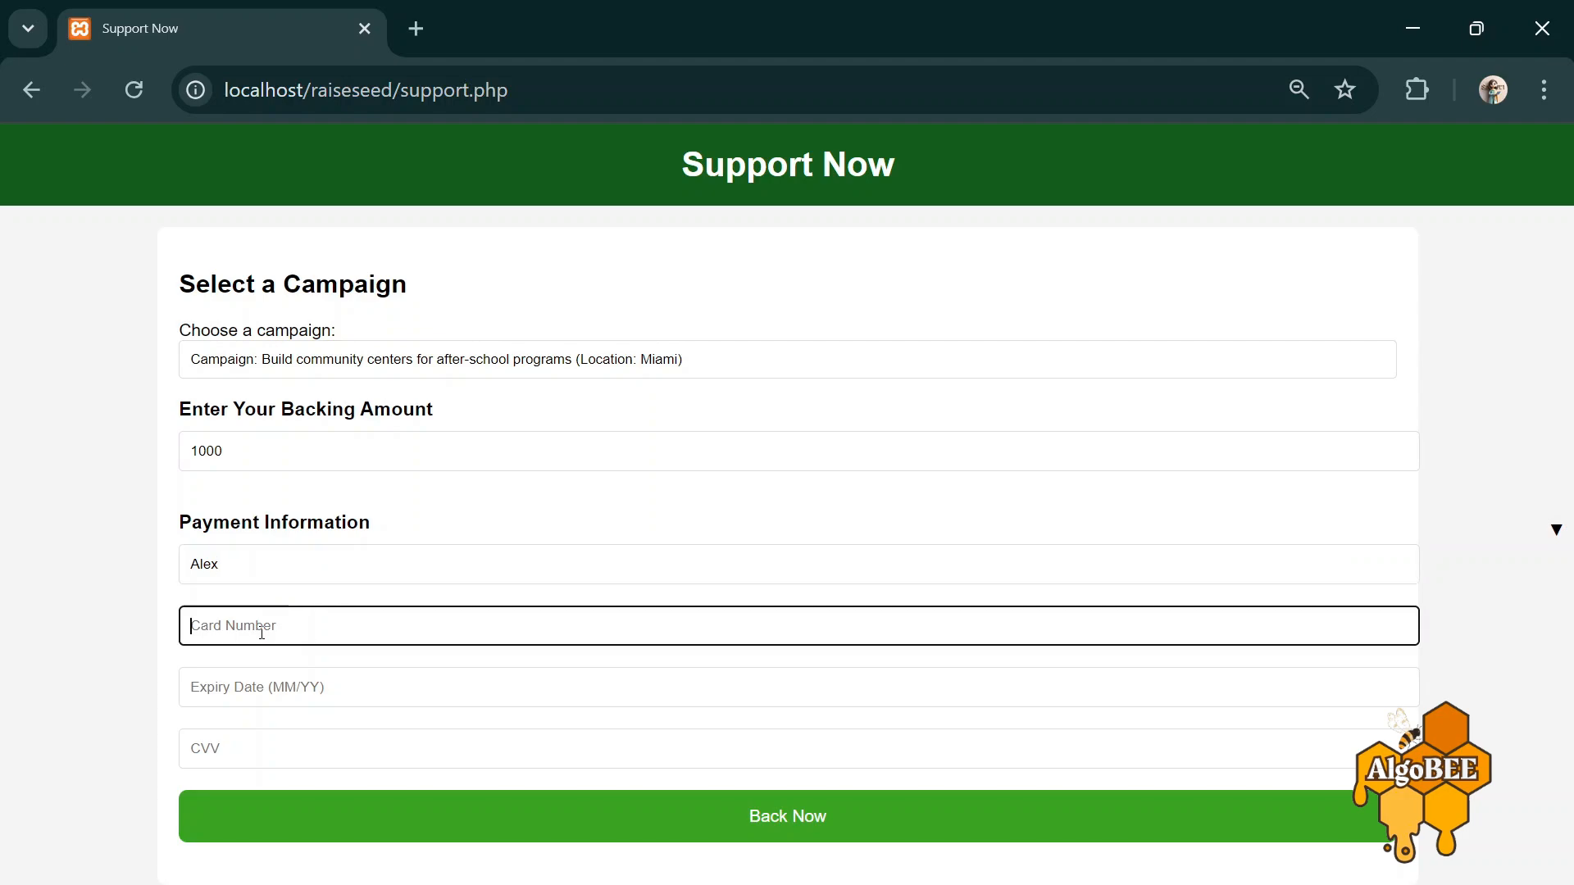
type("23625172536253")
left_click(254, 688)
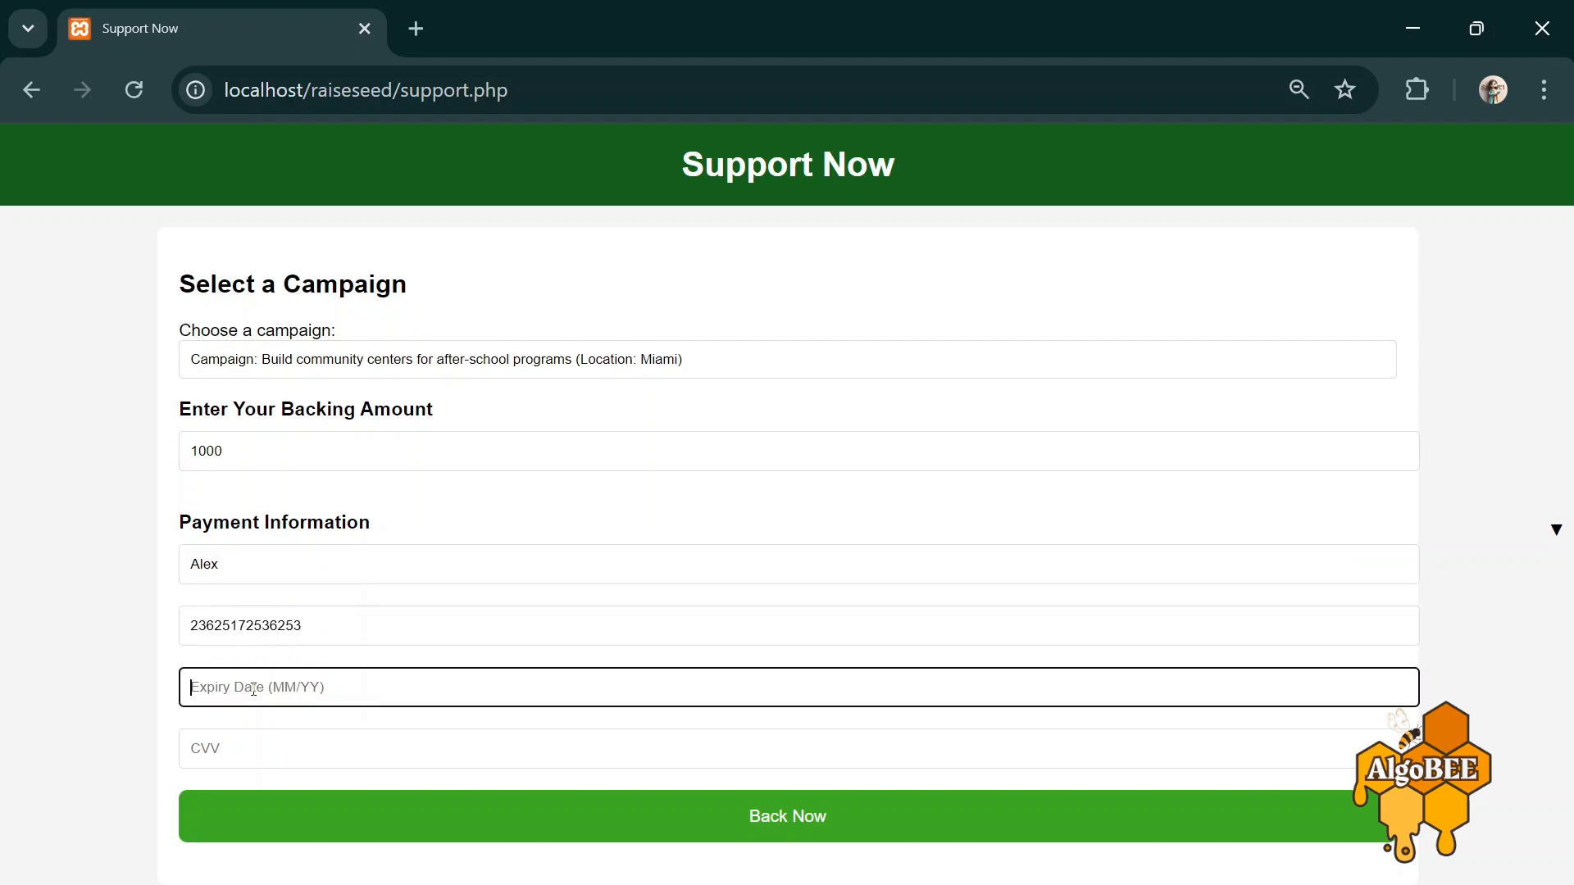
type("02/26")
left_click(219, 743)
type("328ue2y7wy2e81eye")
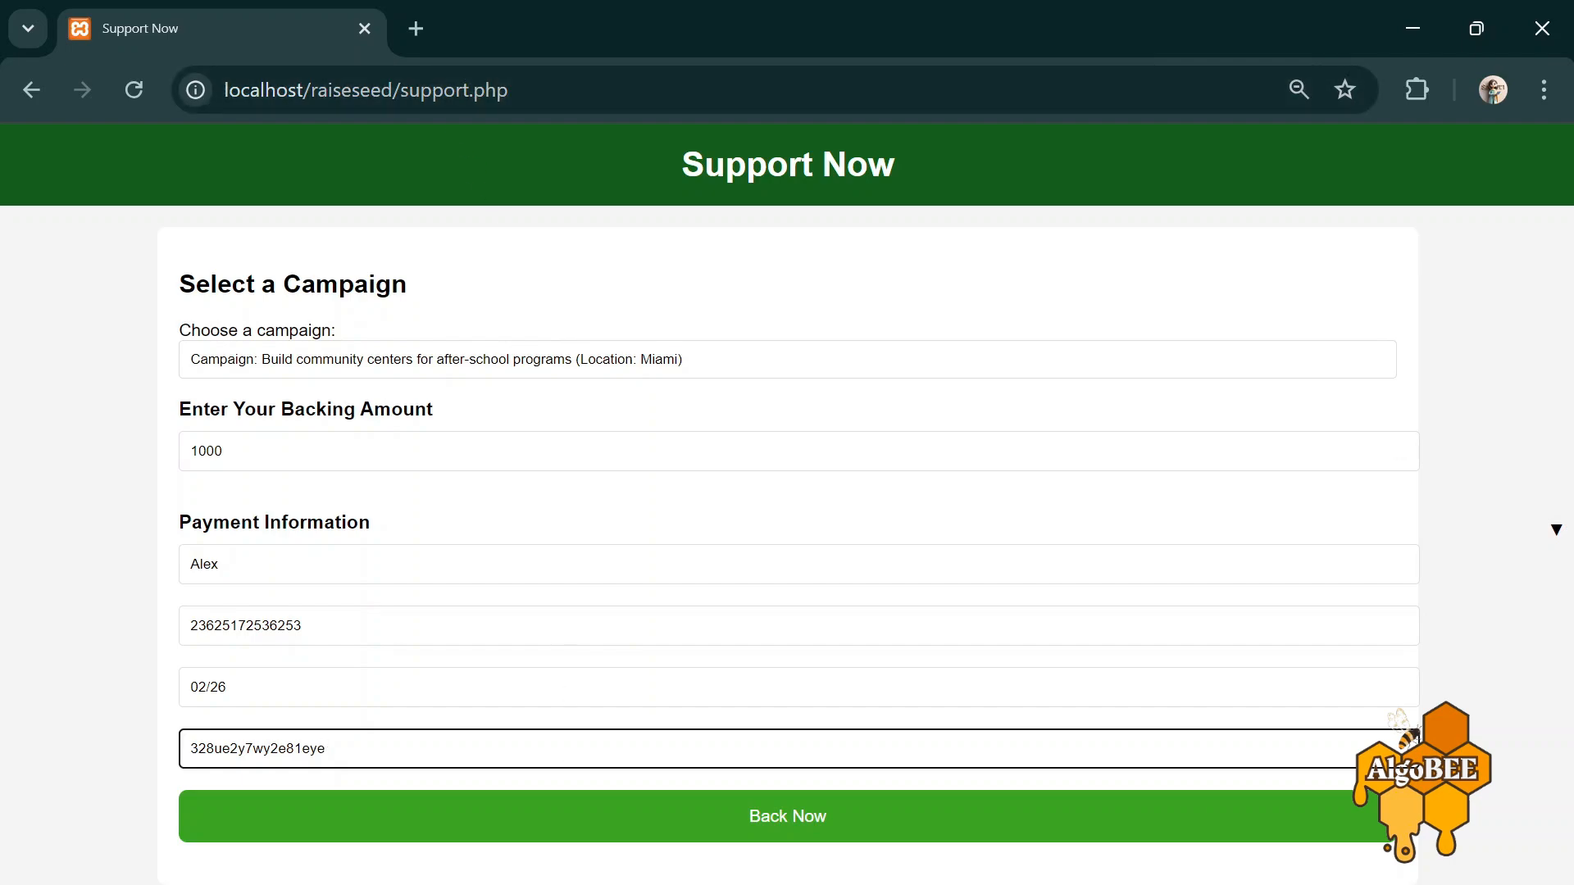
- Switch to XAMPP, open phpMyAdmin for MySQL and examine the Miami community centers row in the raiseseed campaigns table
key("alt+Tab")
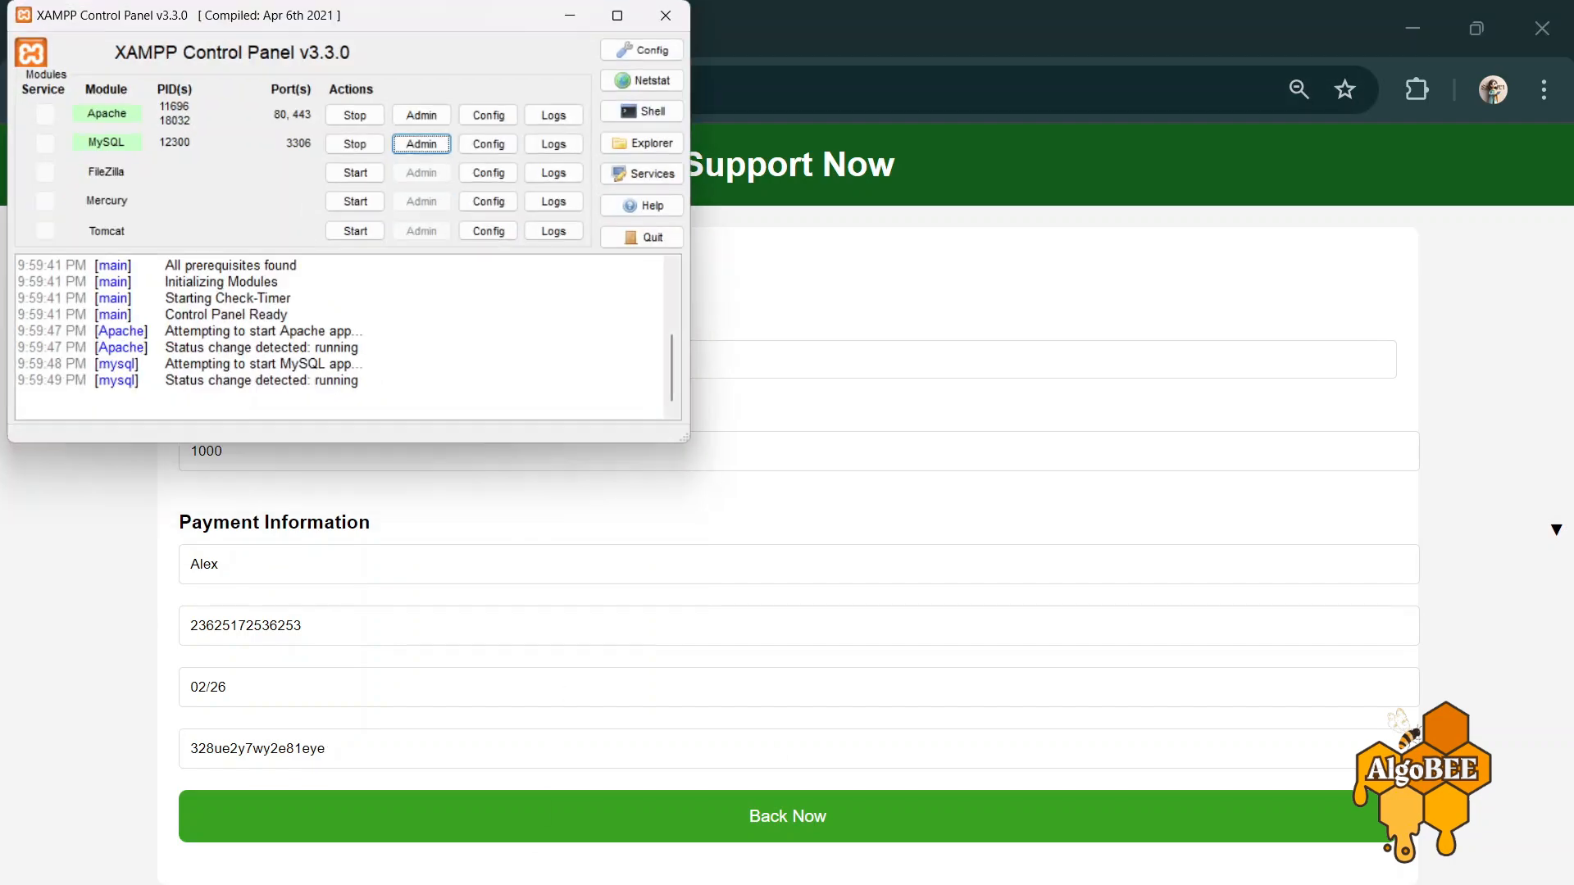
left_click(415, 143)
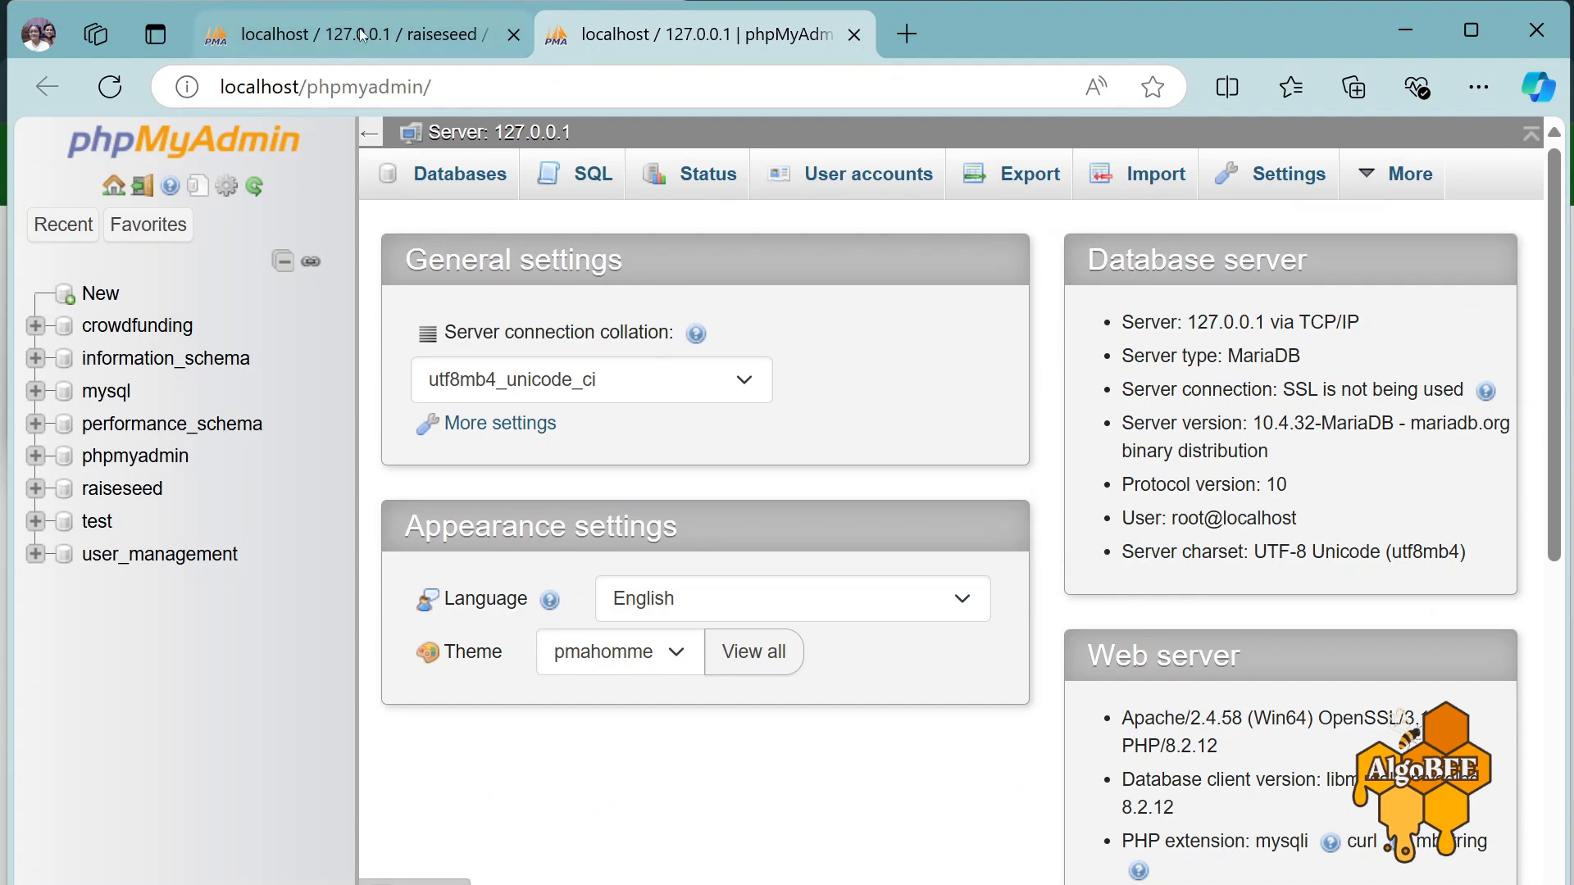
left_click(334, 29)
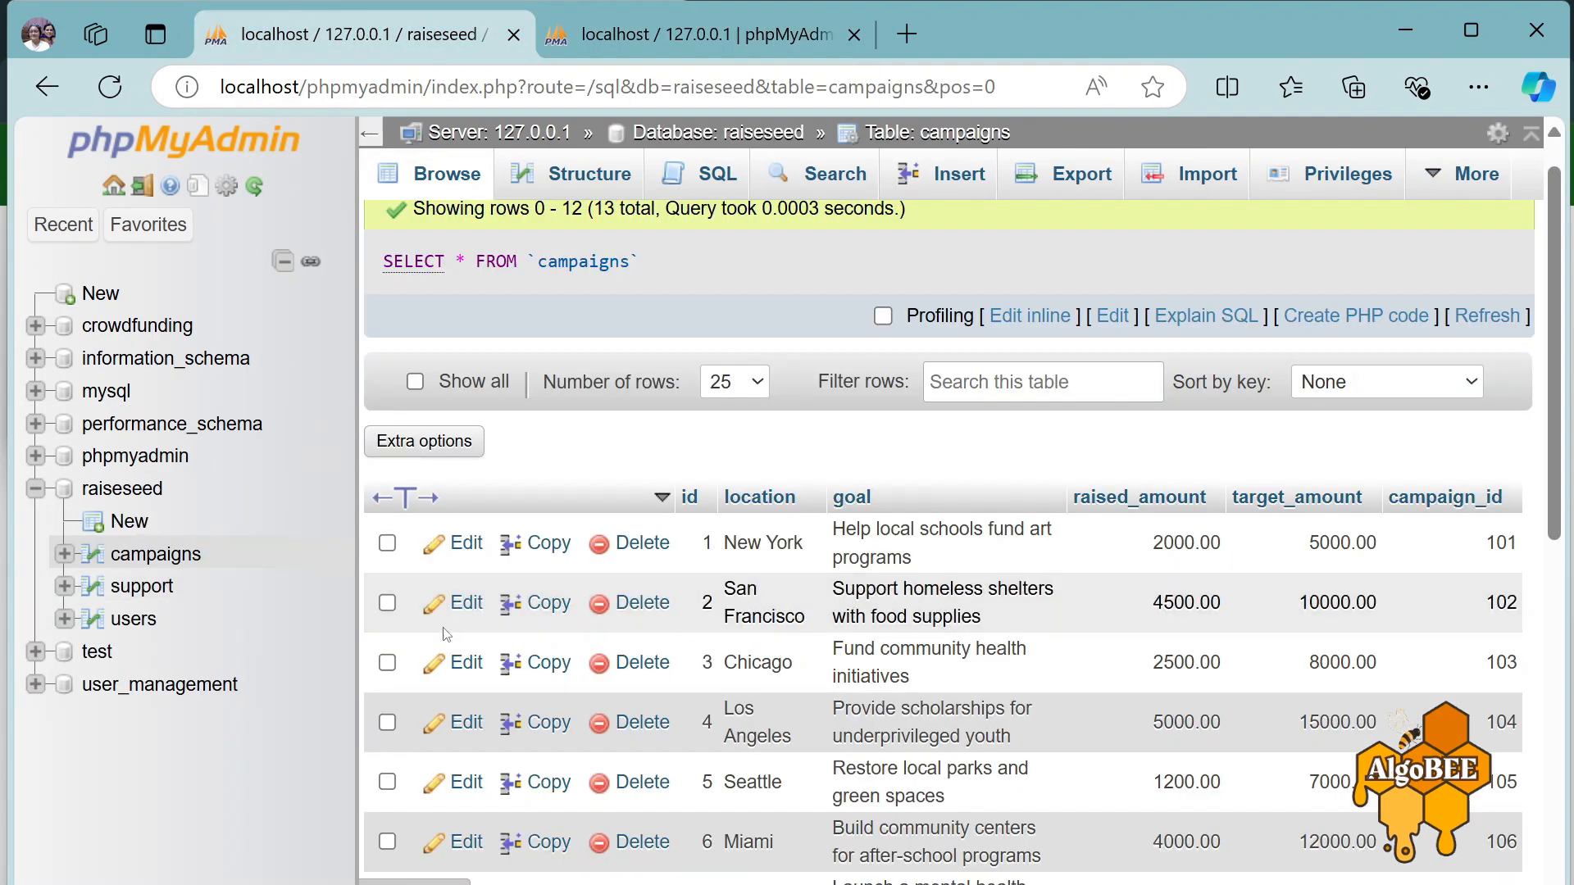
scroll(844, 668, "down", 2)
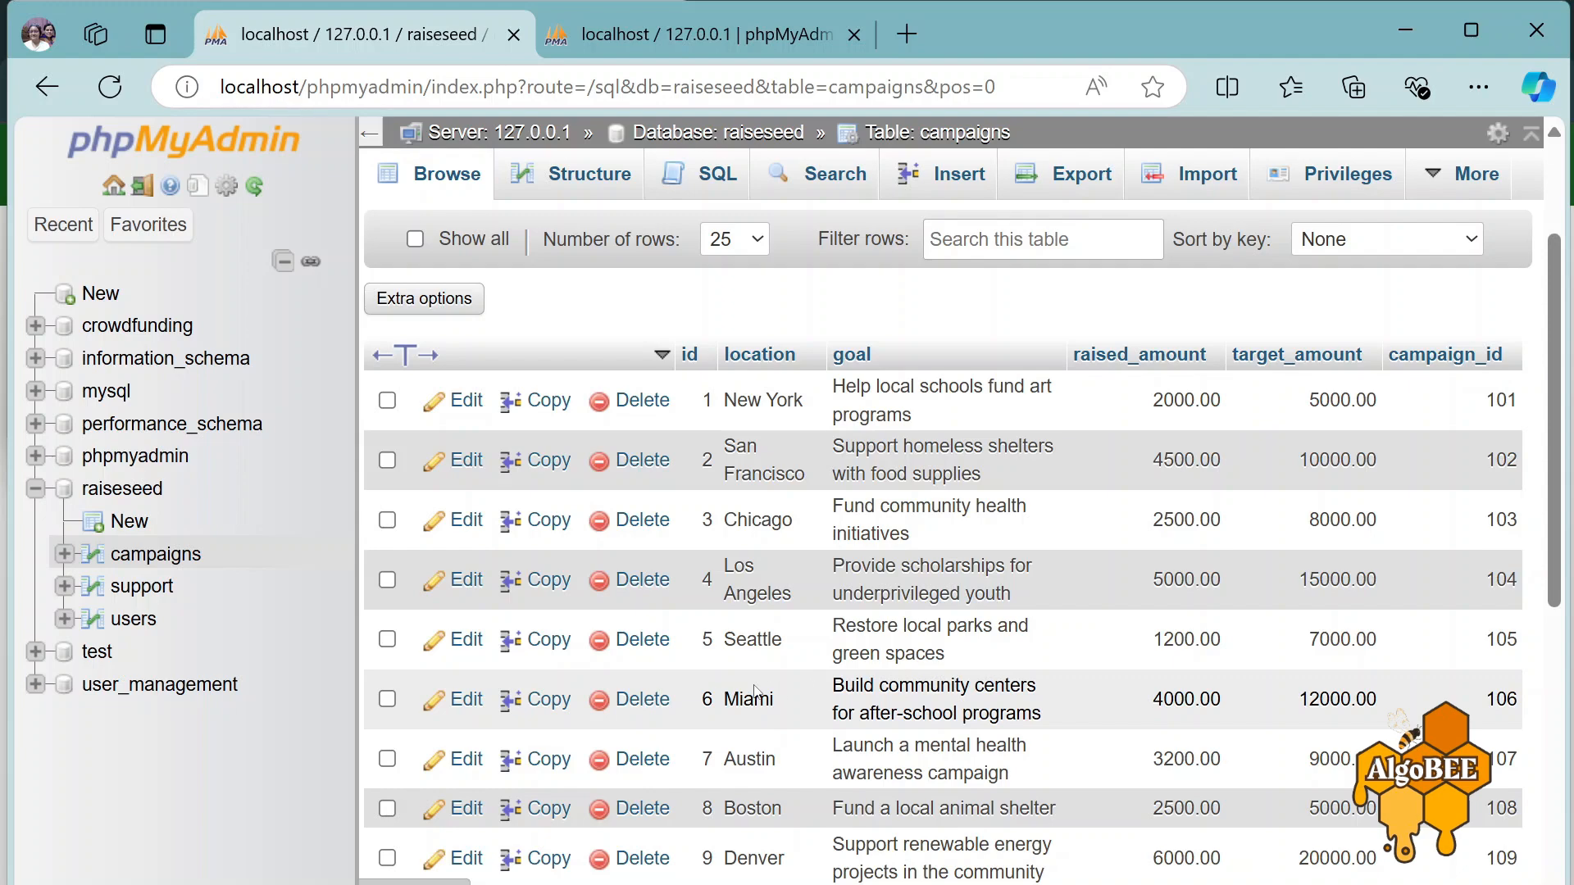
left_click_drag(835, 685, 1053, 717)
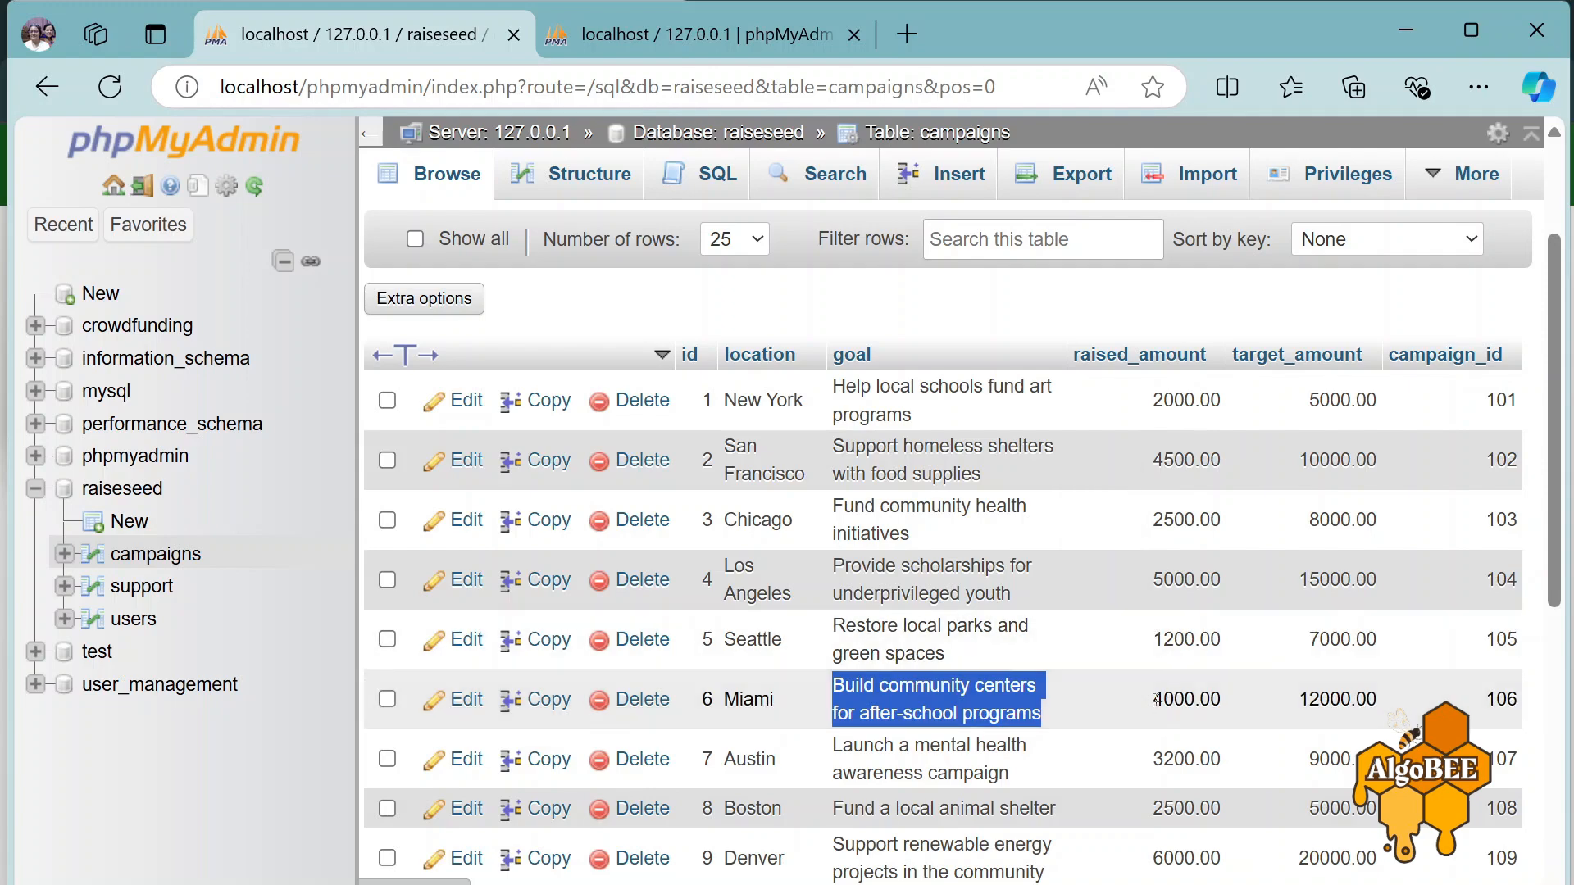
- Check the Miami campaign's raised_amount in phpMyAdmin and submit the prepared donation from the Support Now page
left_click_drag(1154, 699, 1233, 709)
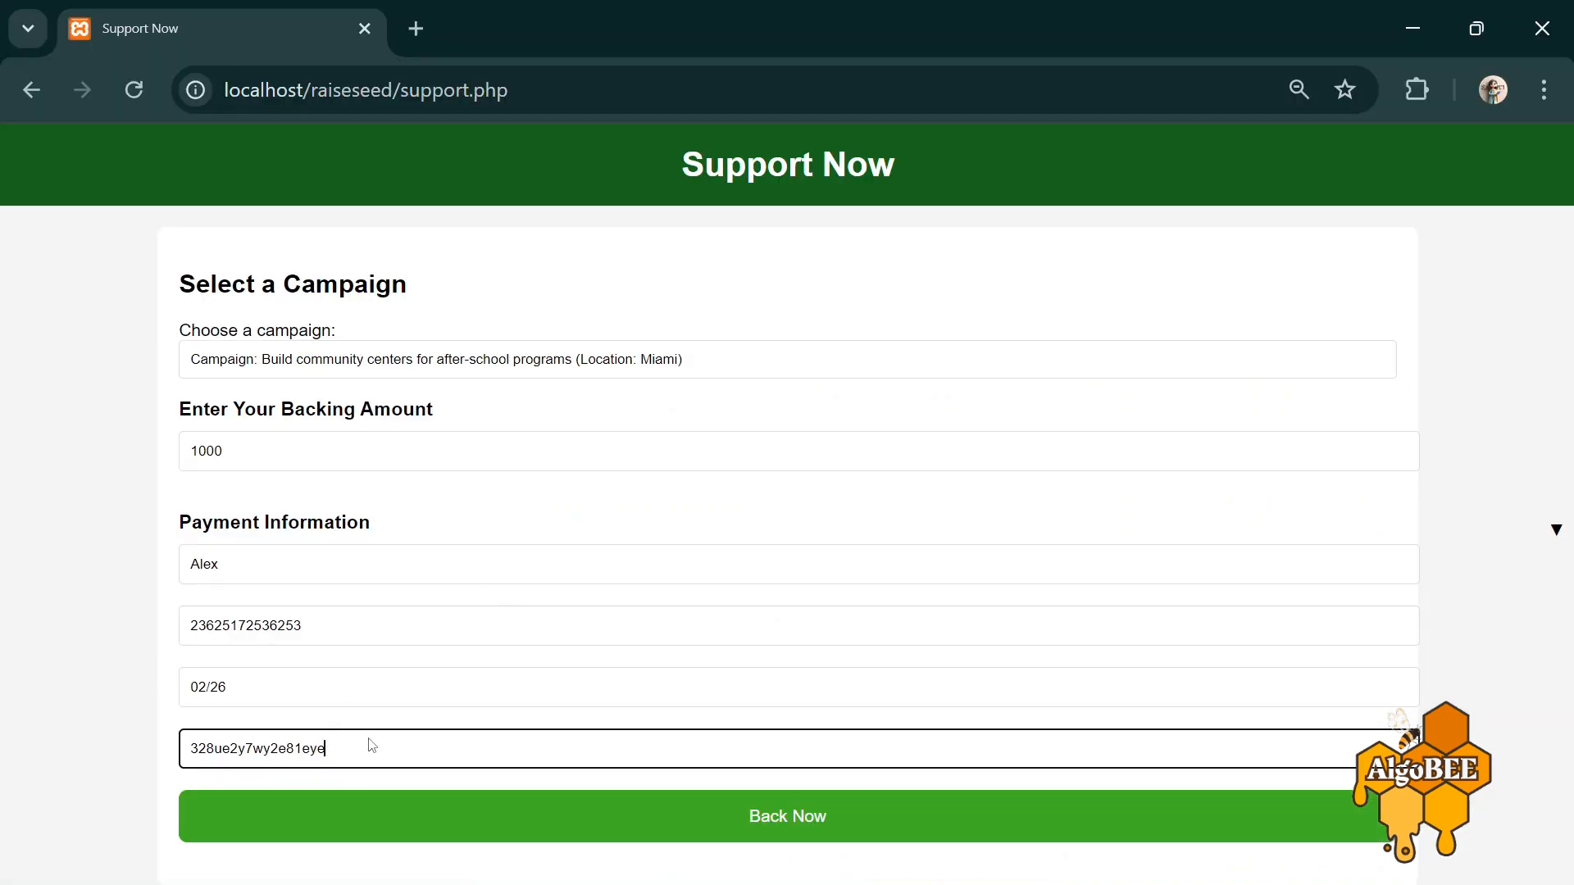
left_click(761, 823)
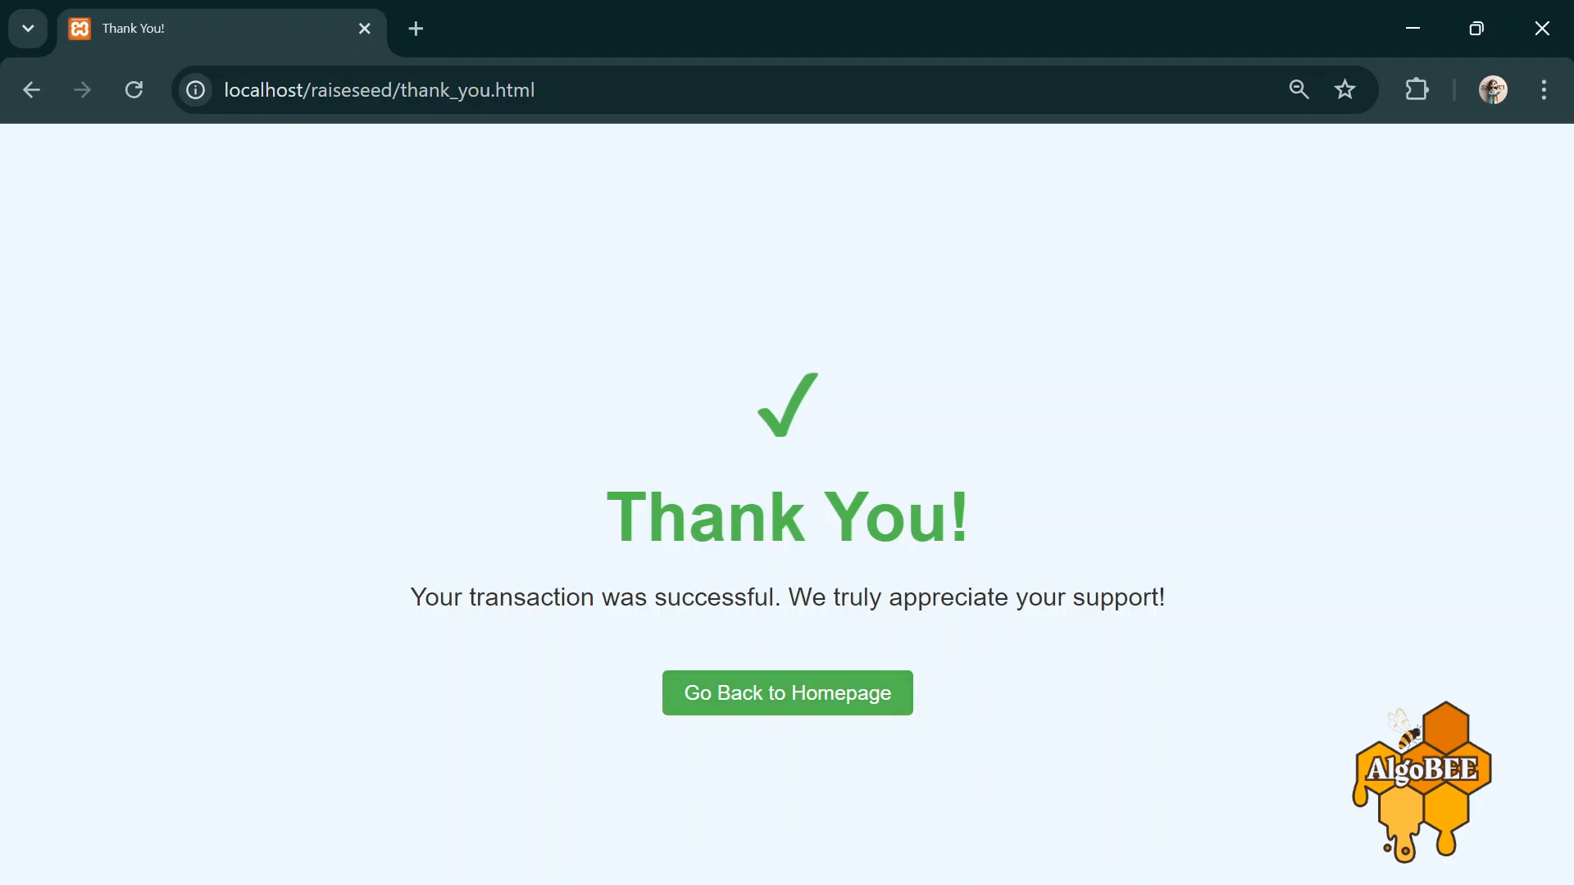
- Switch to phpMyAdmin, reload the raiseseed campaigns table and examine the raised_amount of the Miami community centers row
mouse_move(669, 884)
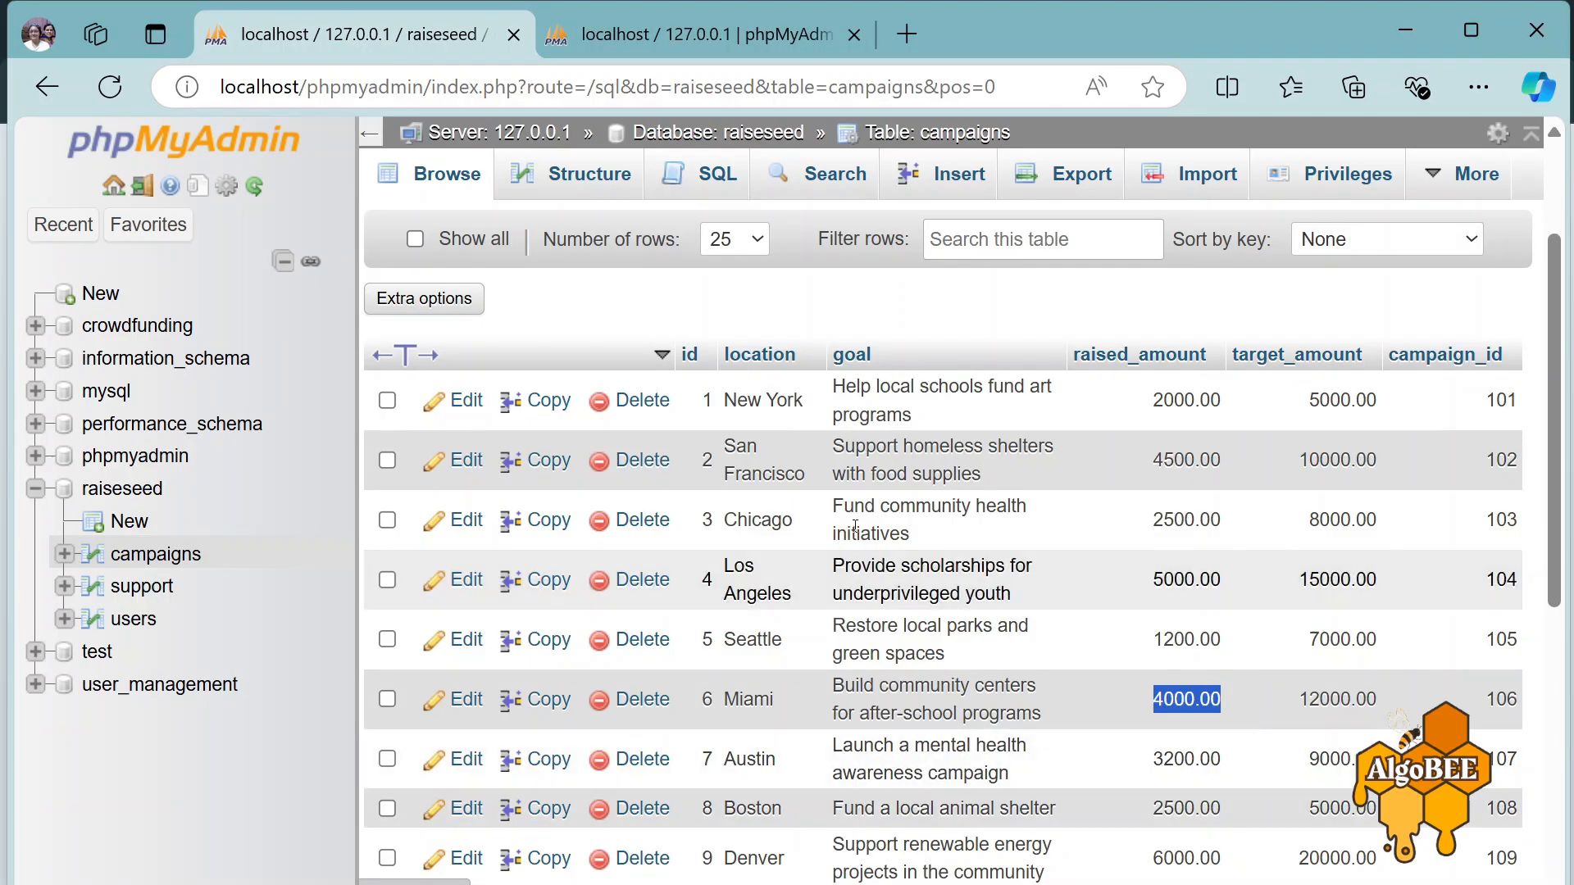
left_click(110, 82)
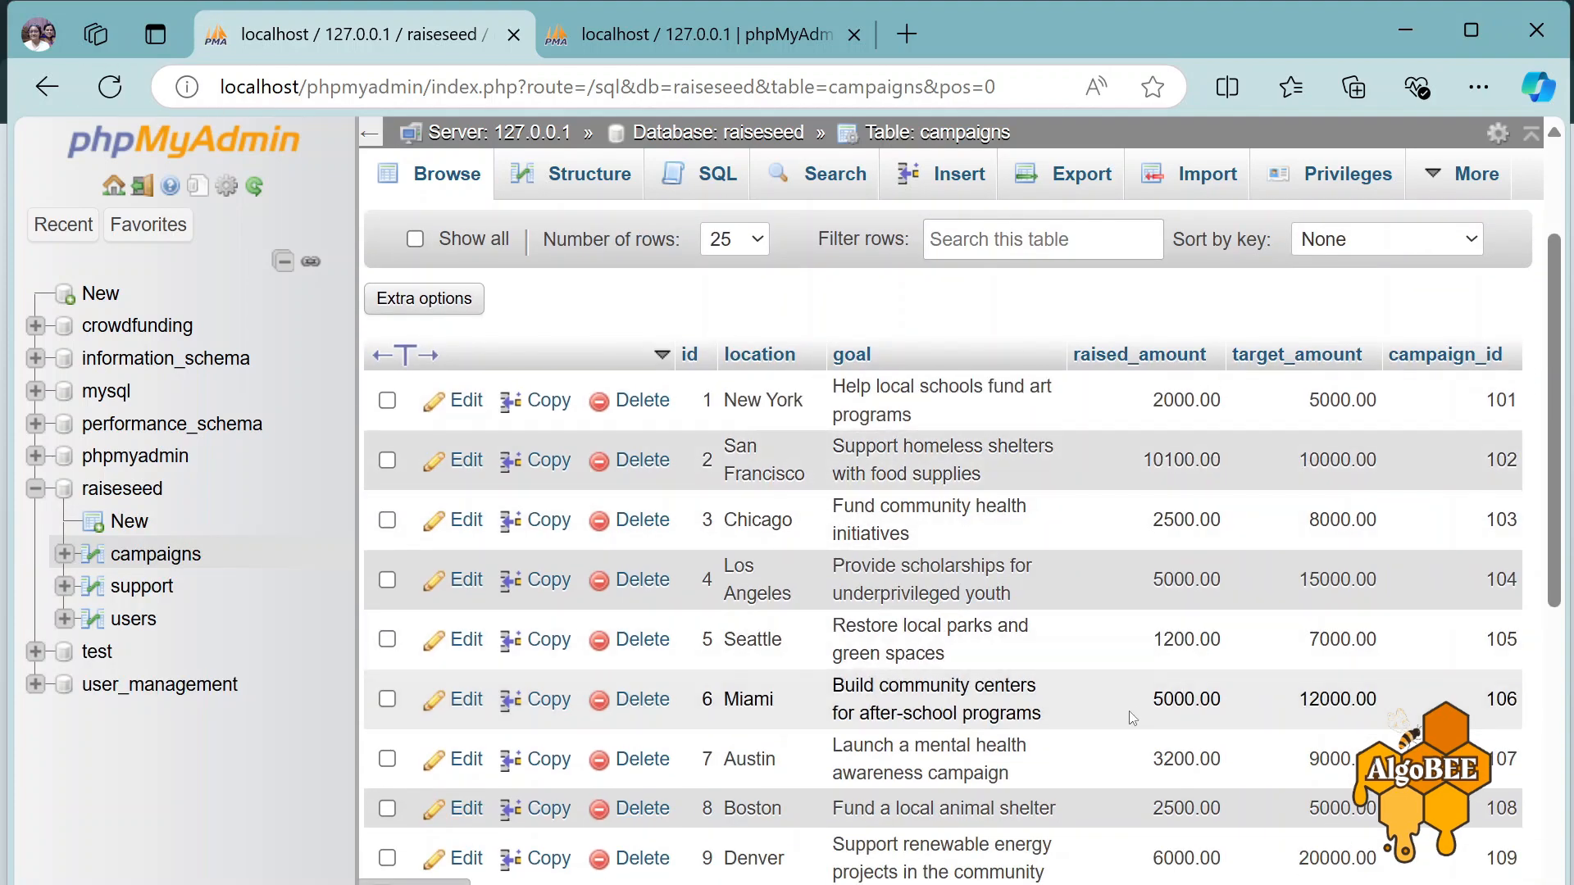
left_click_drag(832, 681, 1058, 715)
left_click(1155, 703)
left_click_drag(1152, 702, 1236, 702)
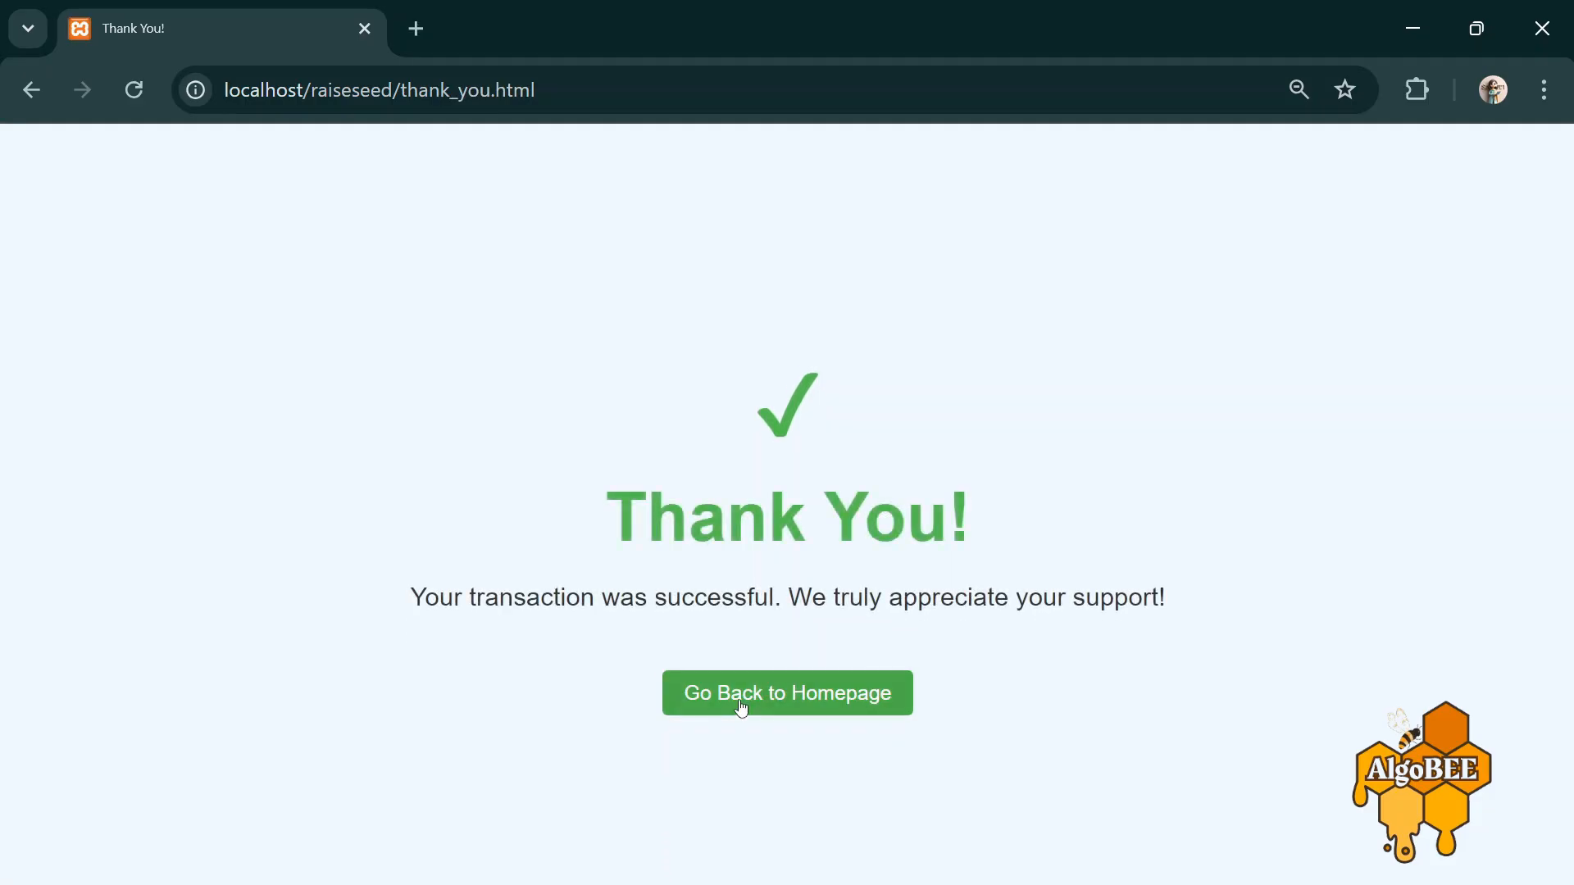
- Return to the RaiseSeed site's dashboard, examine the supported Miami campaign and try its Support More option
left_click(741, 706)
left_click(1356, 187)
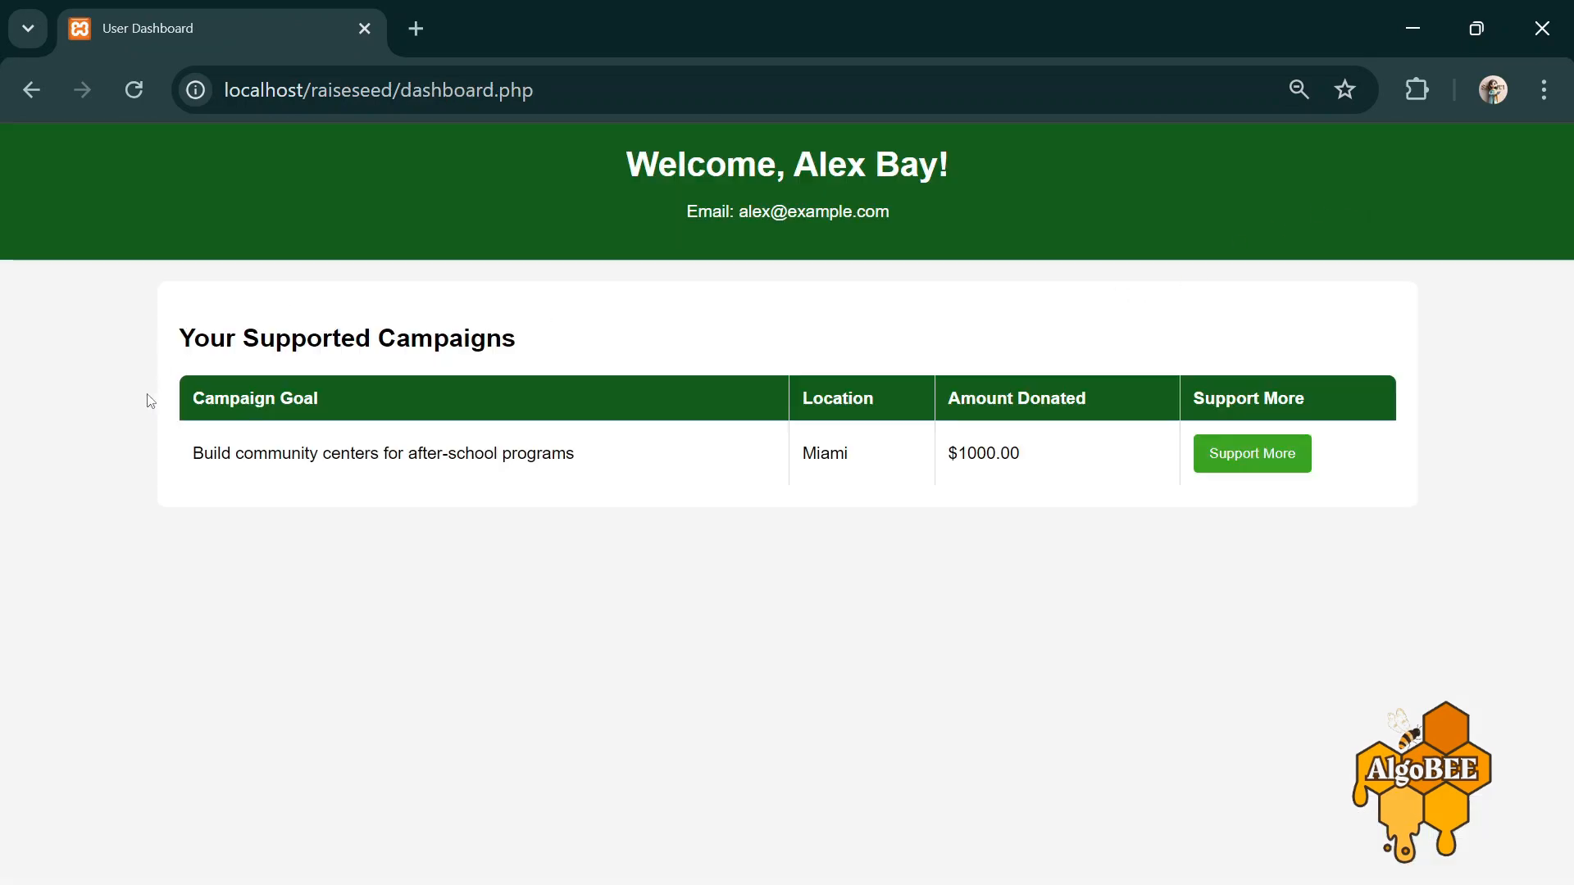
left_click_drag(160, 448, 1105, 511)
left_click(1016, 558)
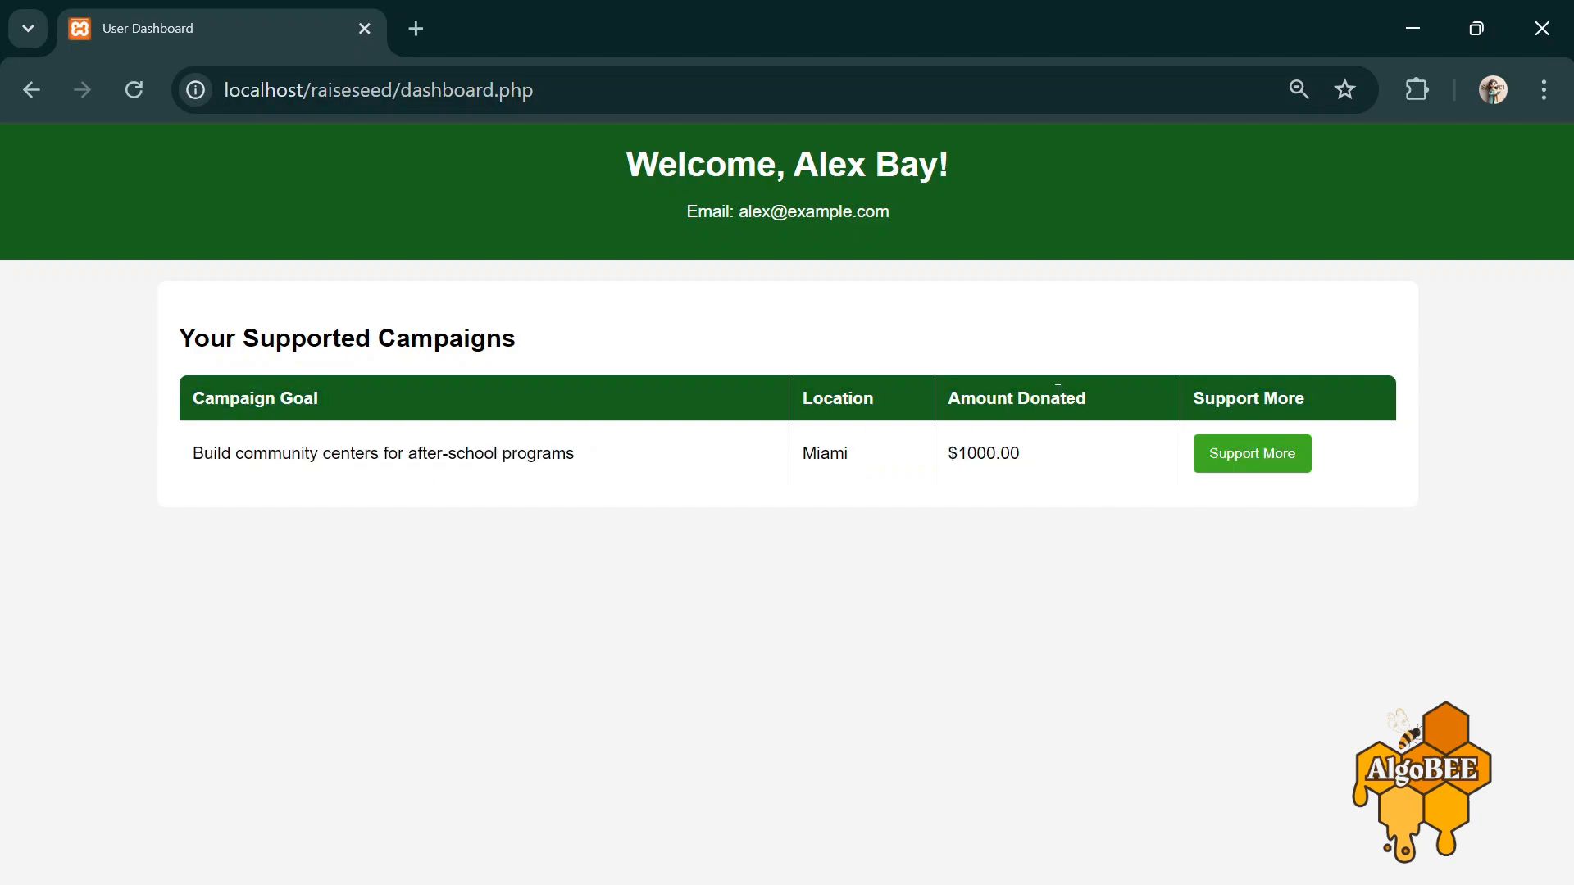
left_click(1246, 456)
- Open the popular campaign "Nourish Our Neighbors" from the homepage and examine its description, funding figures, rewards, comments and updates
scroll(836, 555, "down", 2)
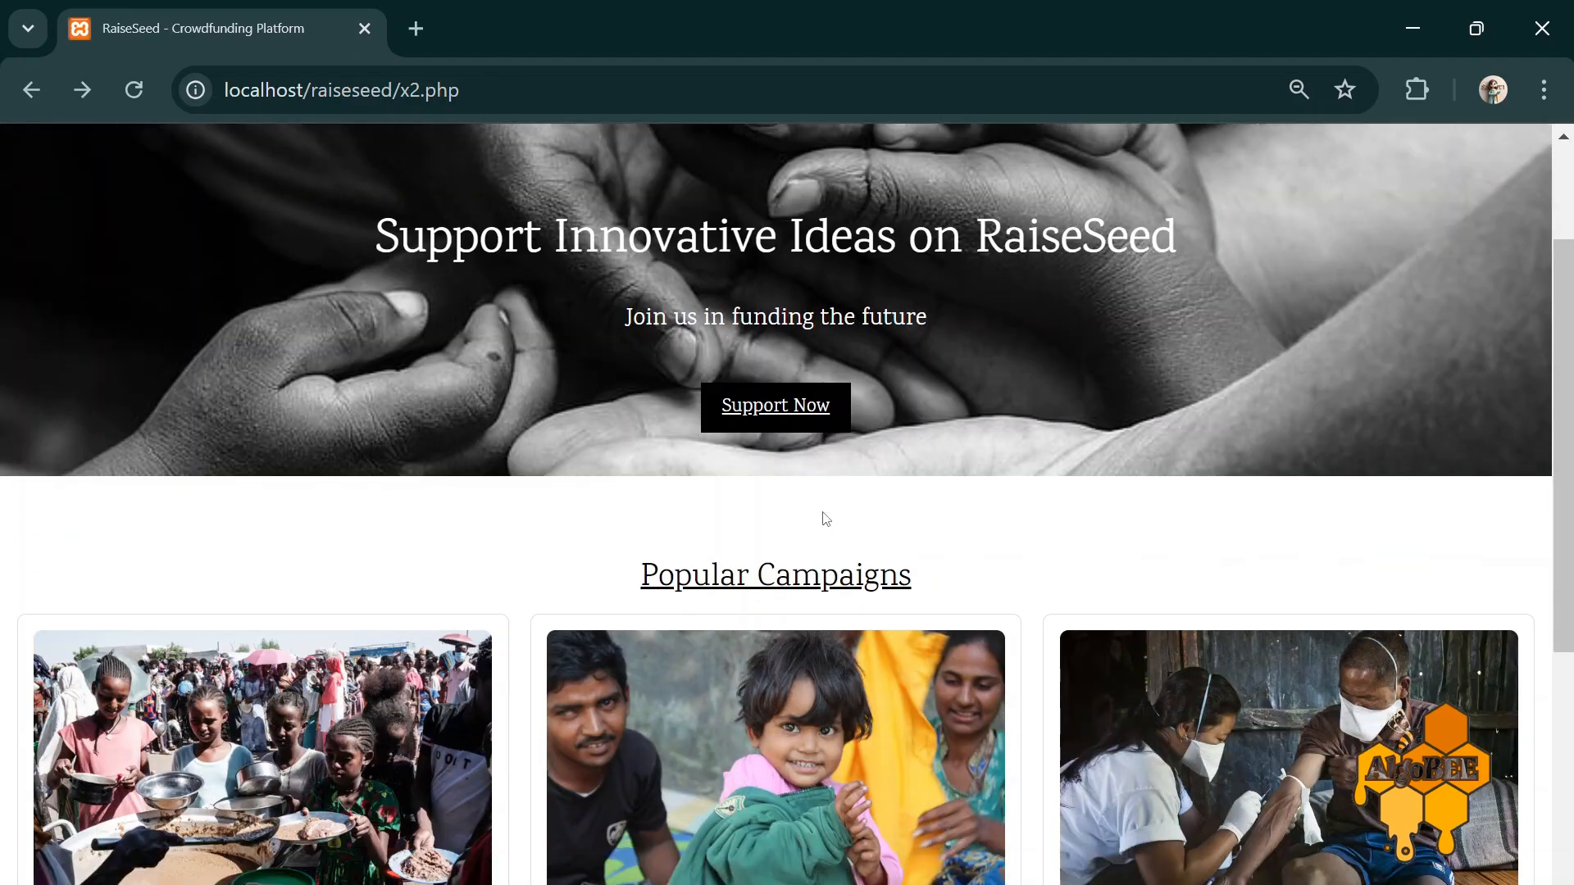
scroll(825, 518, "down", 5)
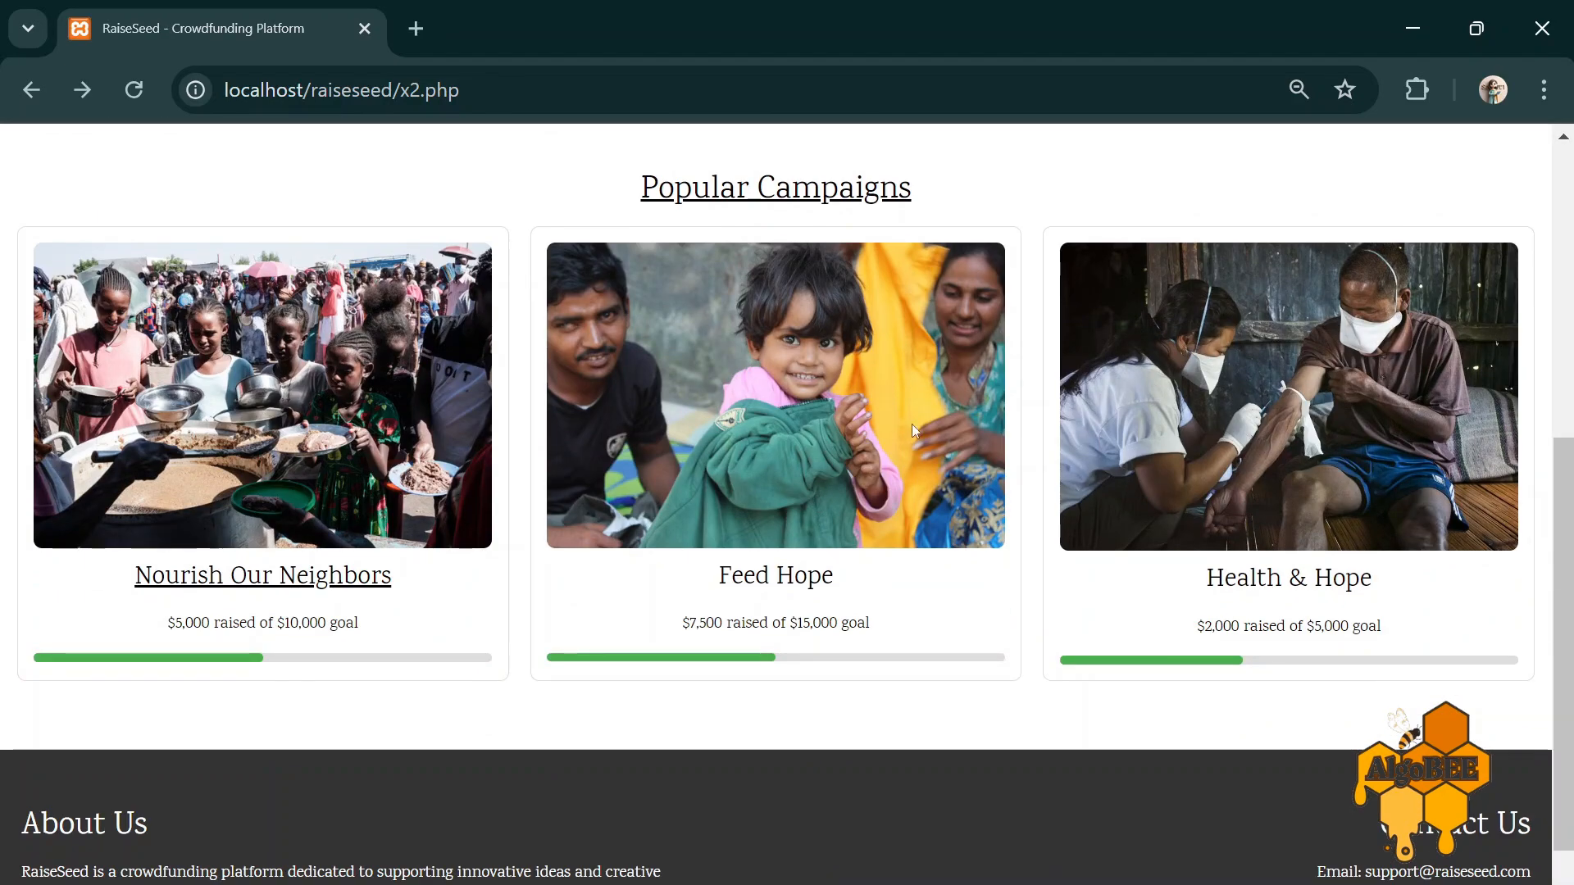
left_click(332, 576)
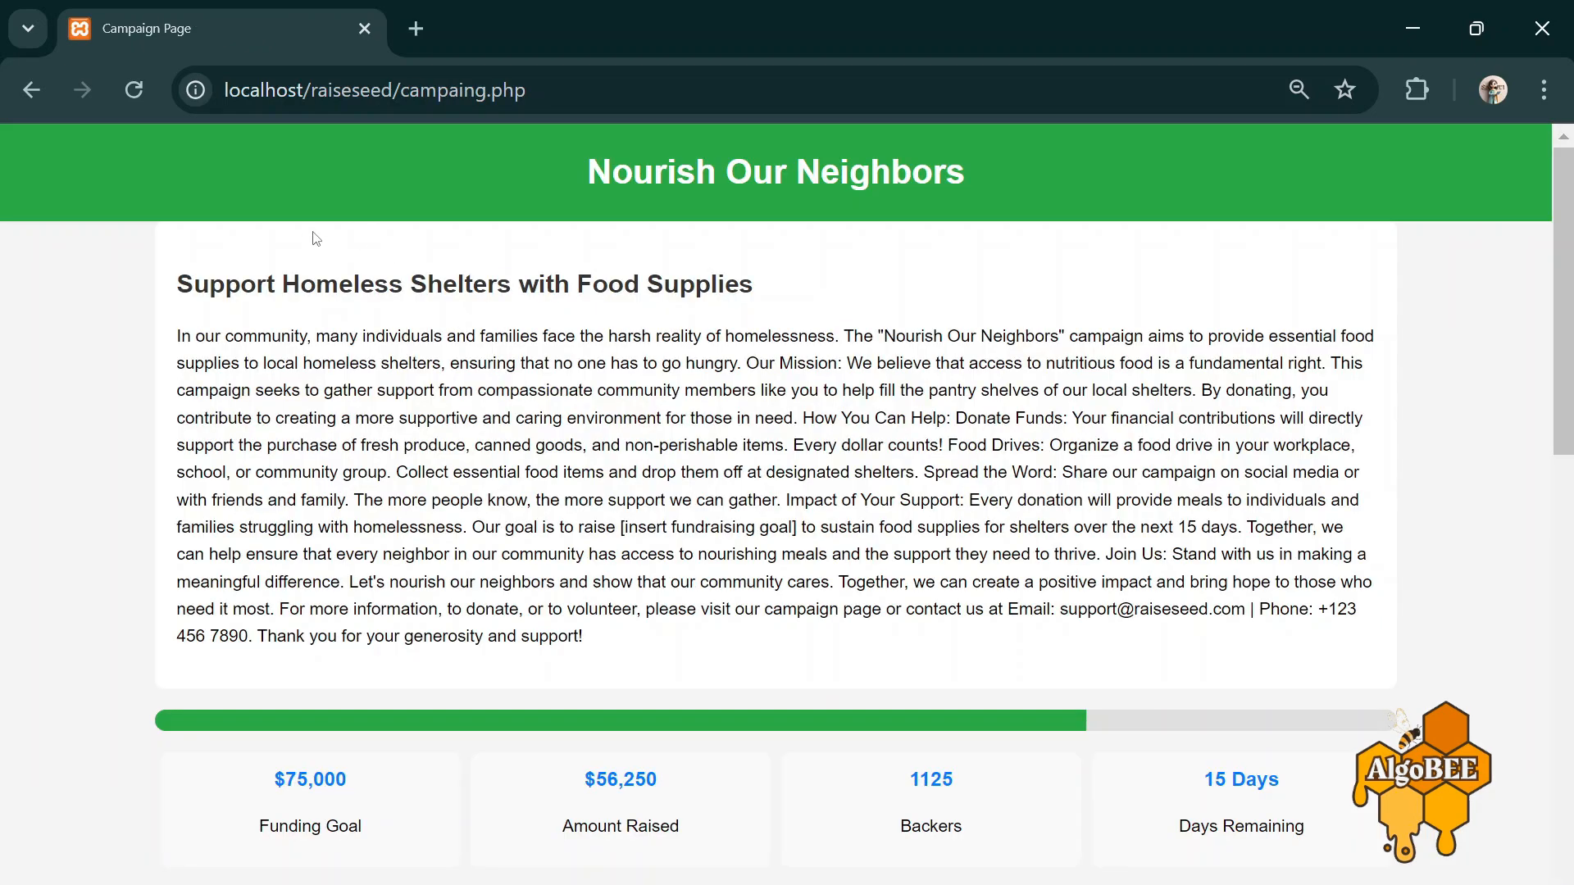
scroll(401, 370, "down", 2)
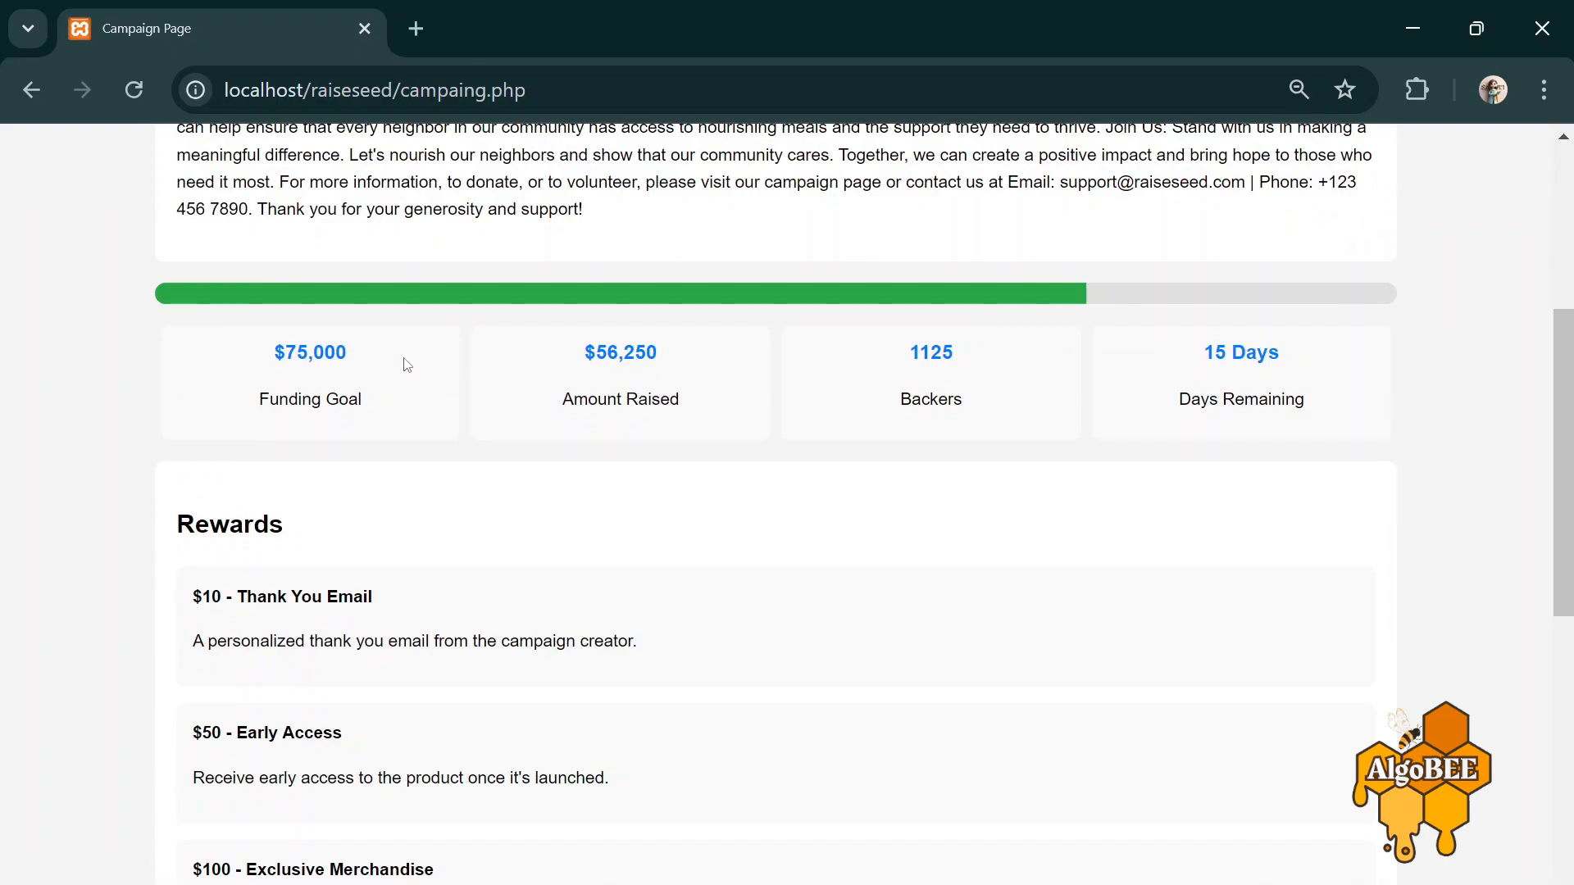
scroll(408, 364, "down", 2)
scroll(407, 363, "down", 6)
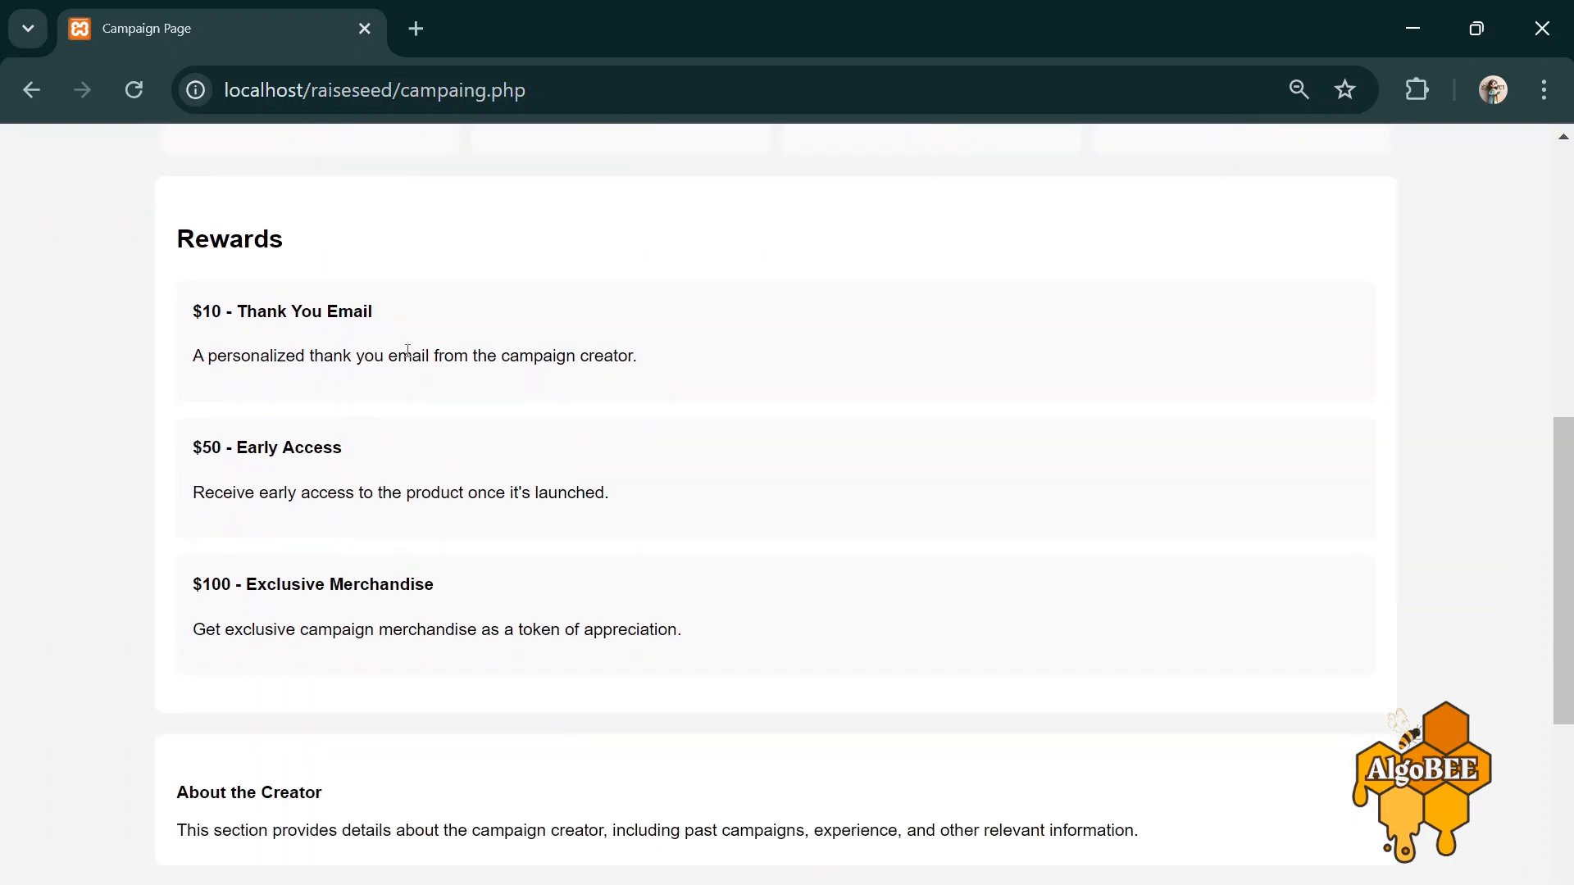
scroll(403, 349, "down", 3)
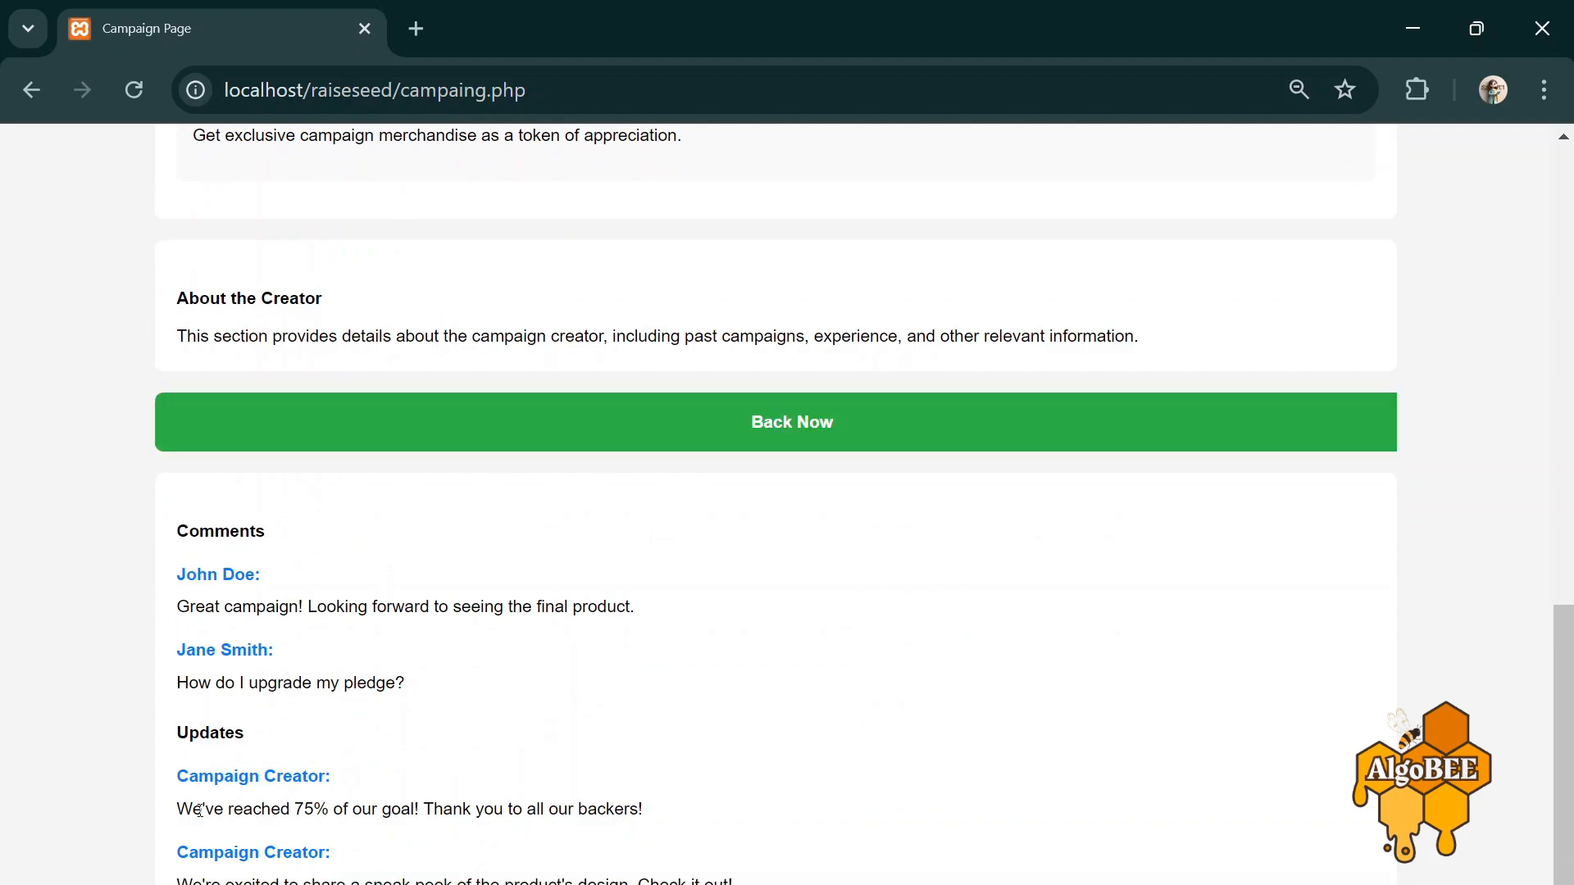
- Go back to the RaiseSeed homepage and sign out of the account
key("alt+Left")
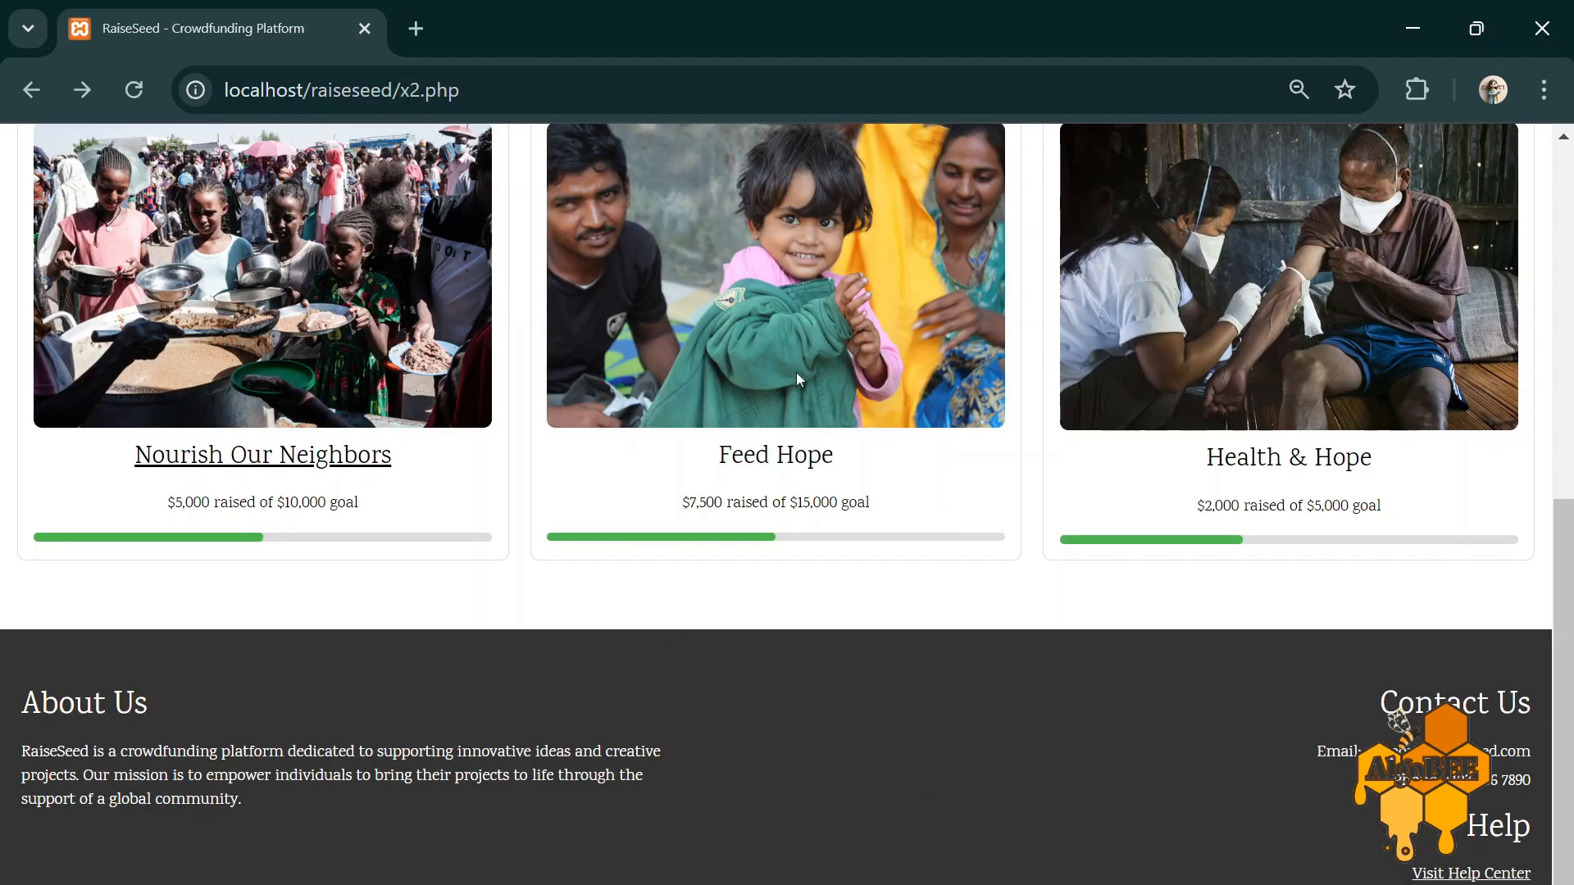
scroll(795, 372, "up", 10)
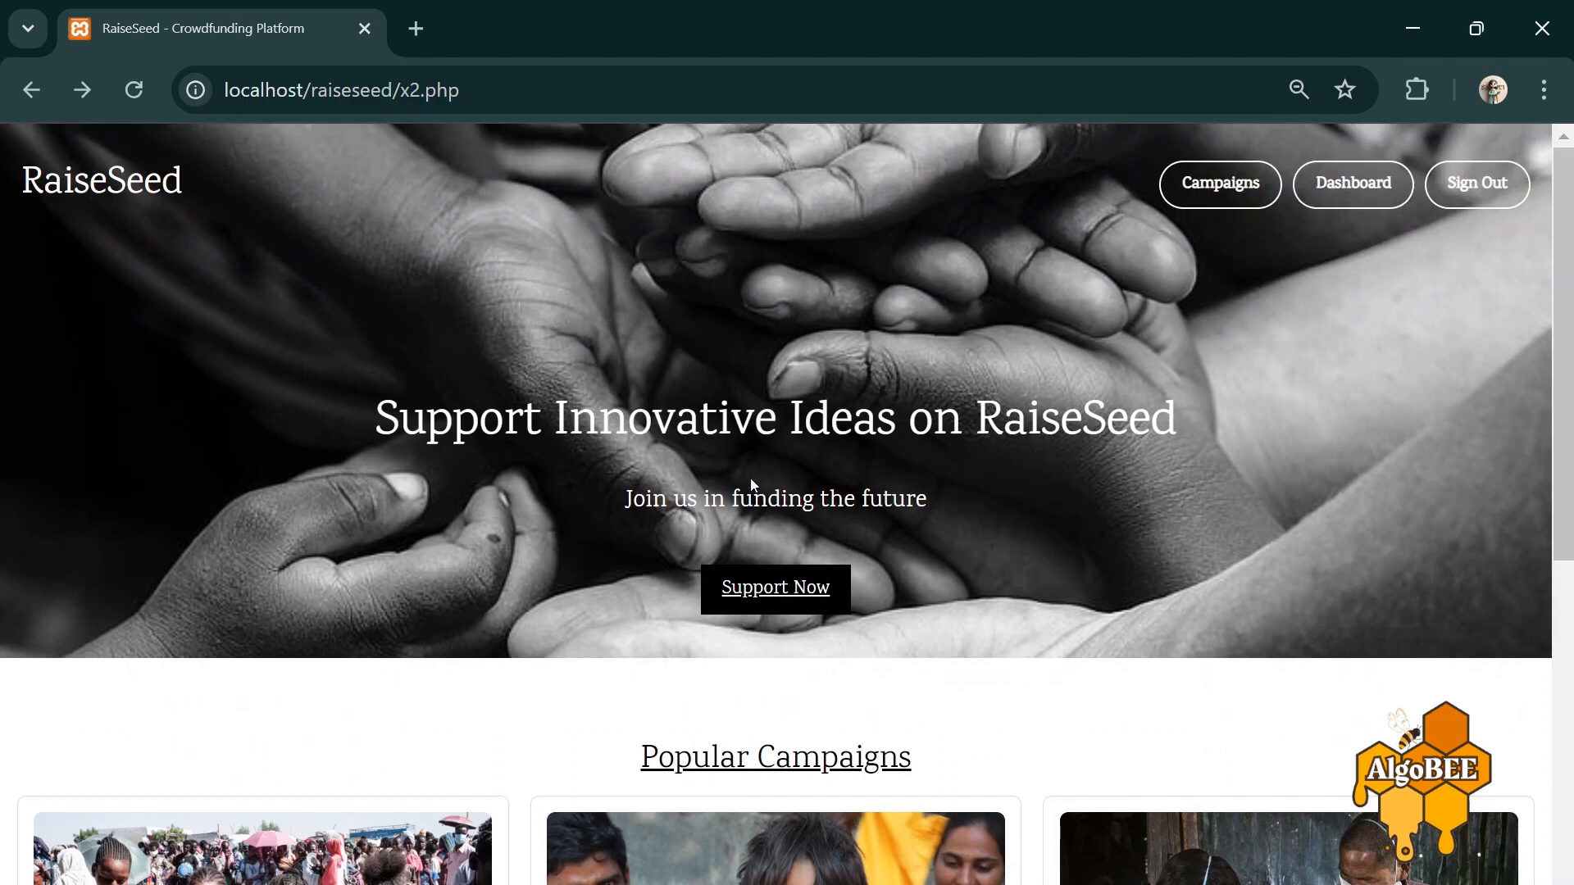
left_click(1490, 184)
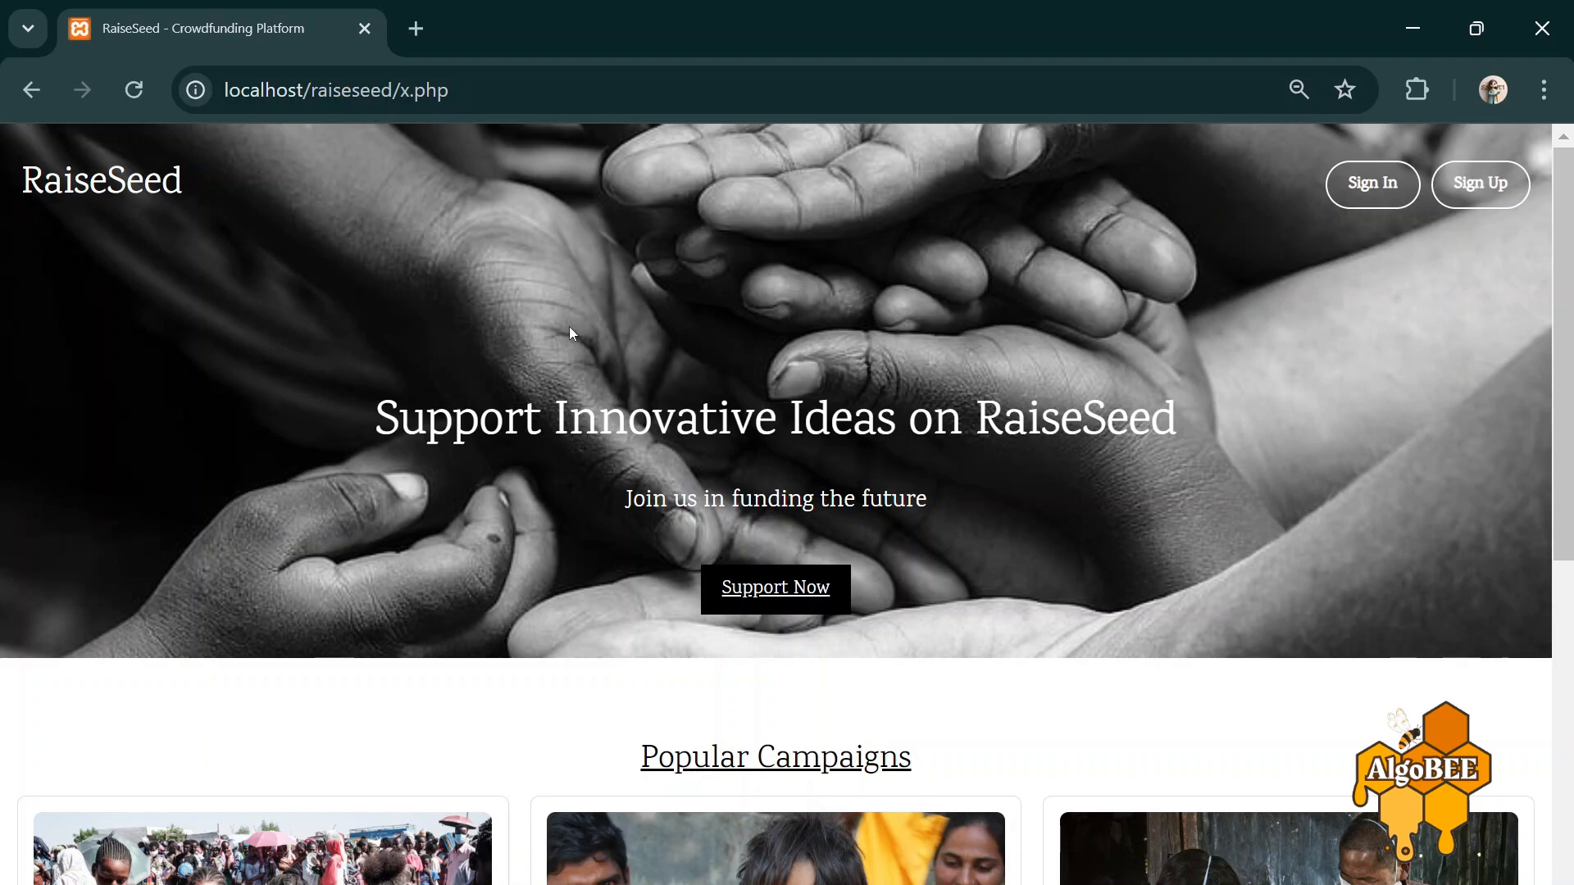
- In the signed-out Support Now form, choose the San Francisco homeless shelters campaign and set the backing amount to 433
left_click(745, 597)
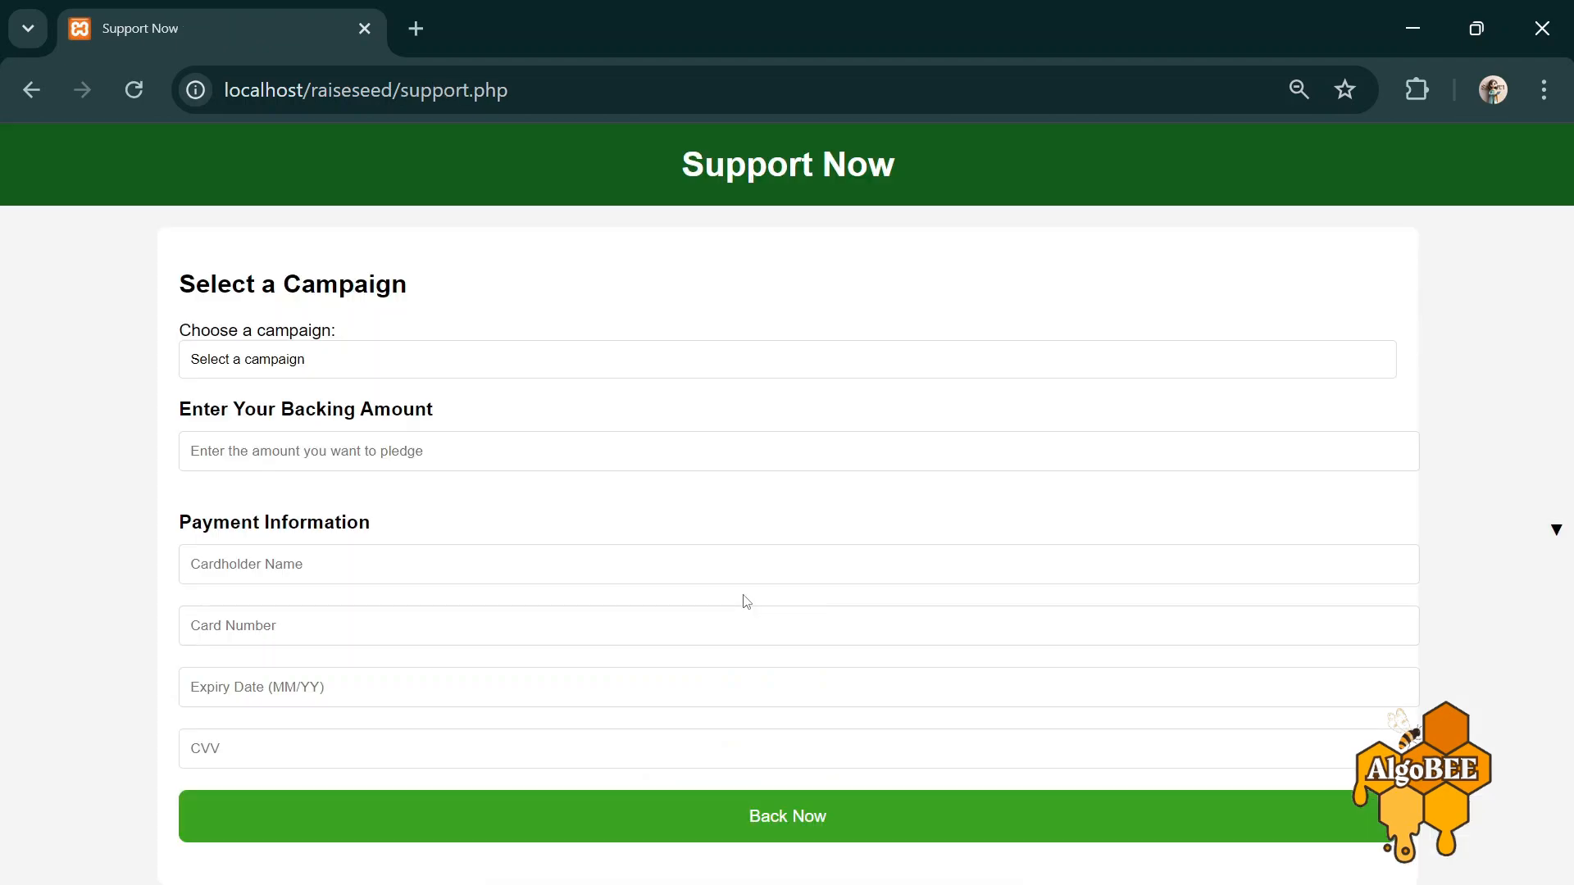
left_click(539, 371)
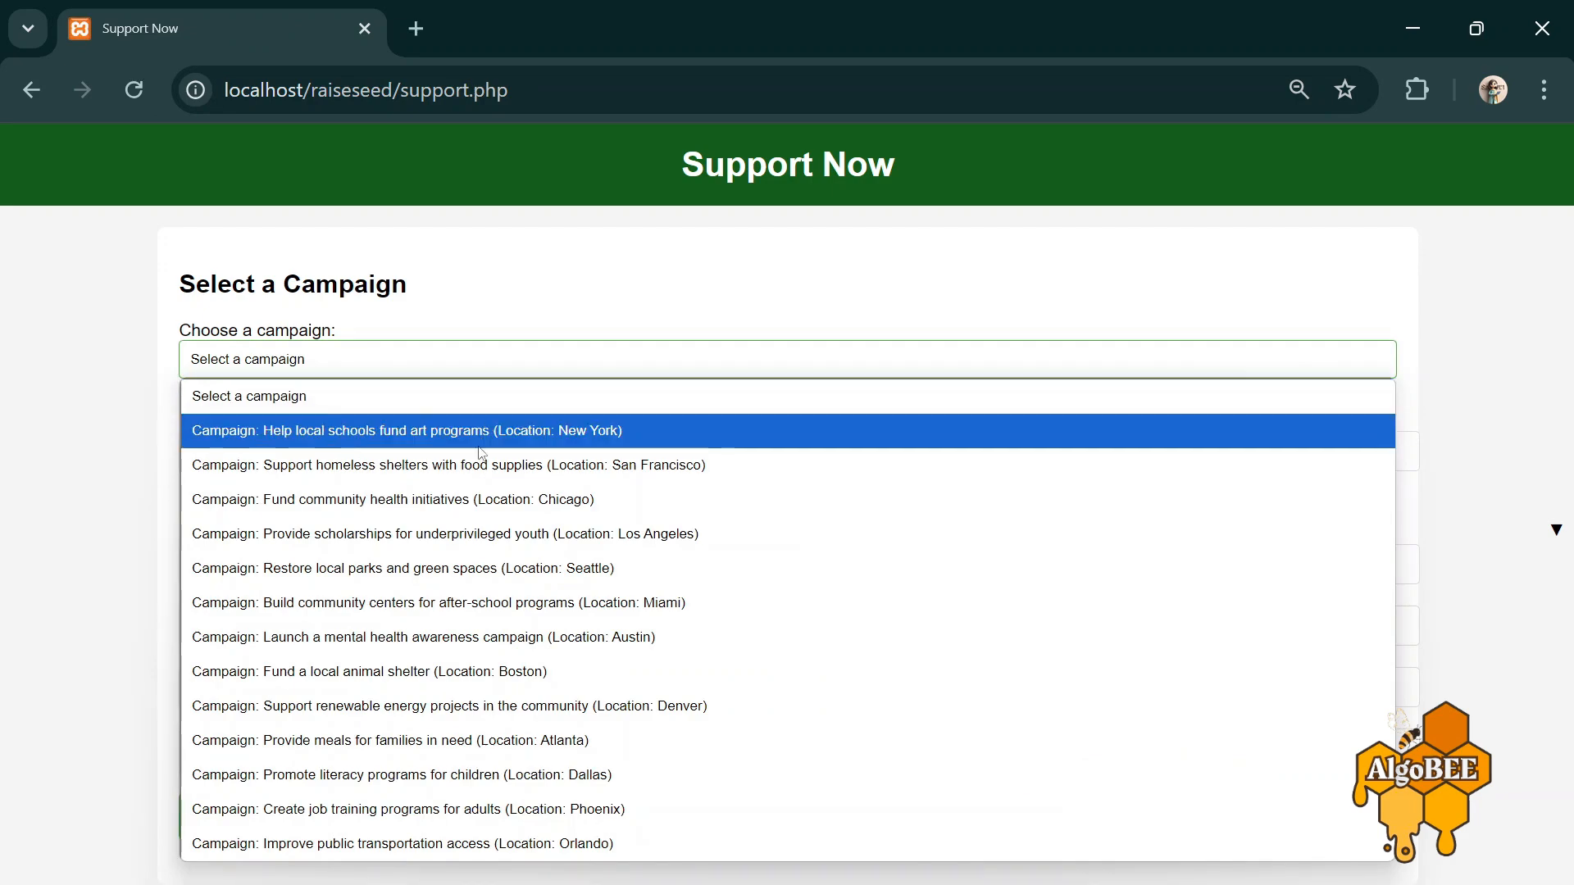
left_click(473, 479)
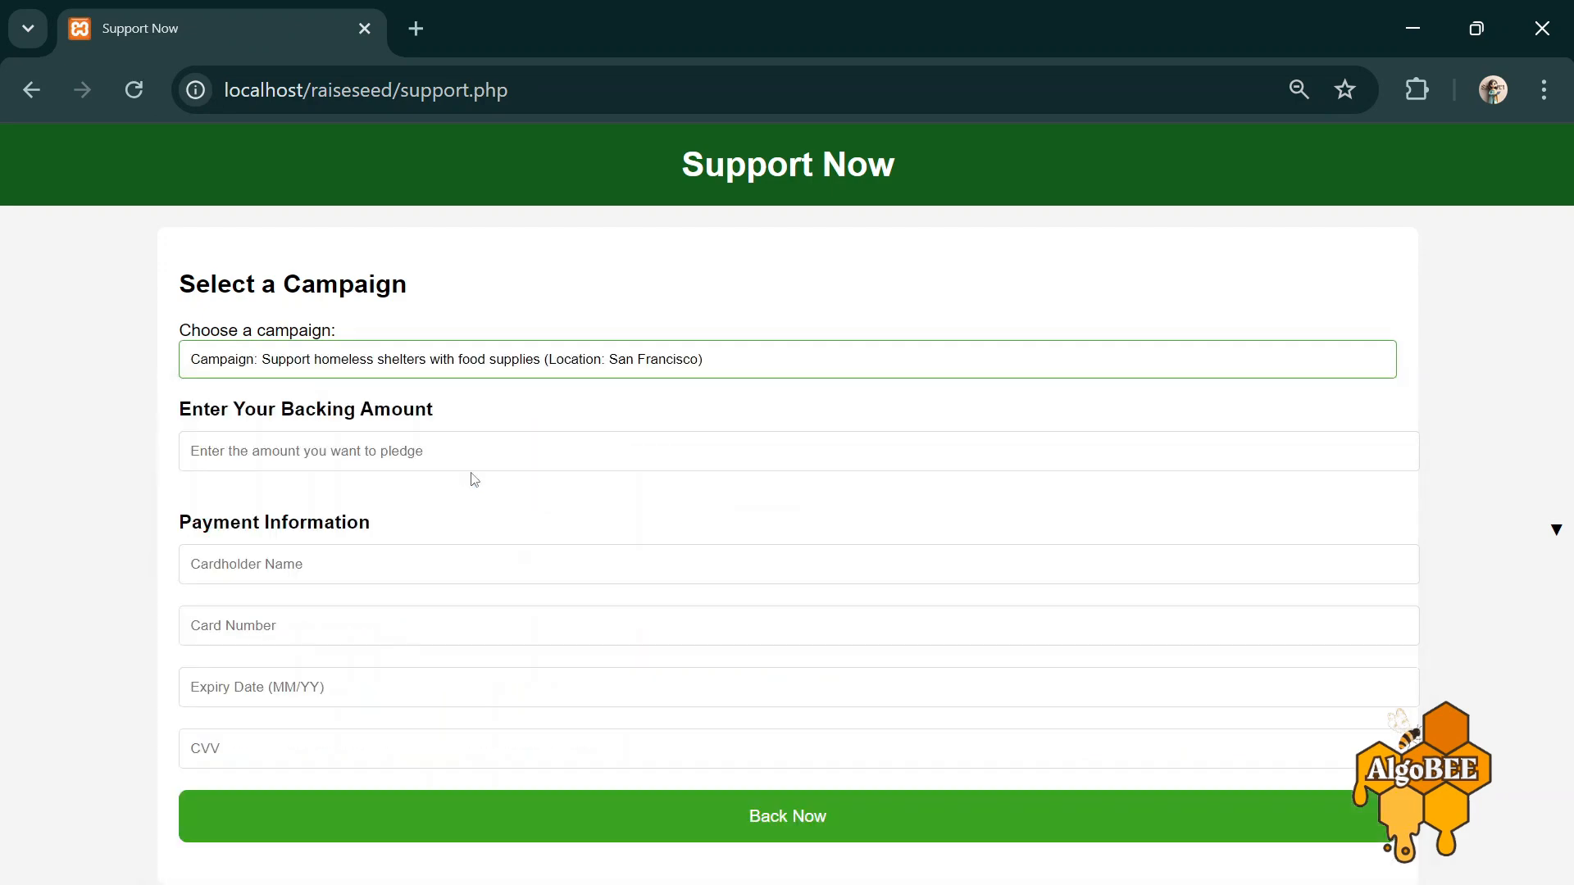
left_click(386, 459)
type("433")
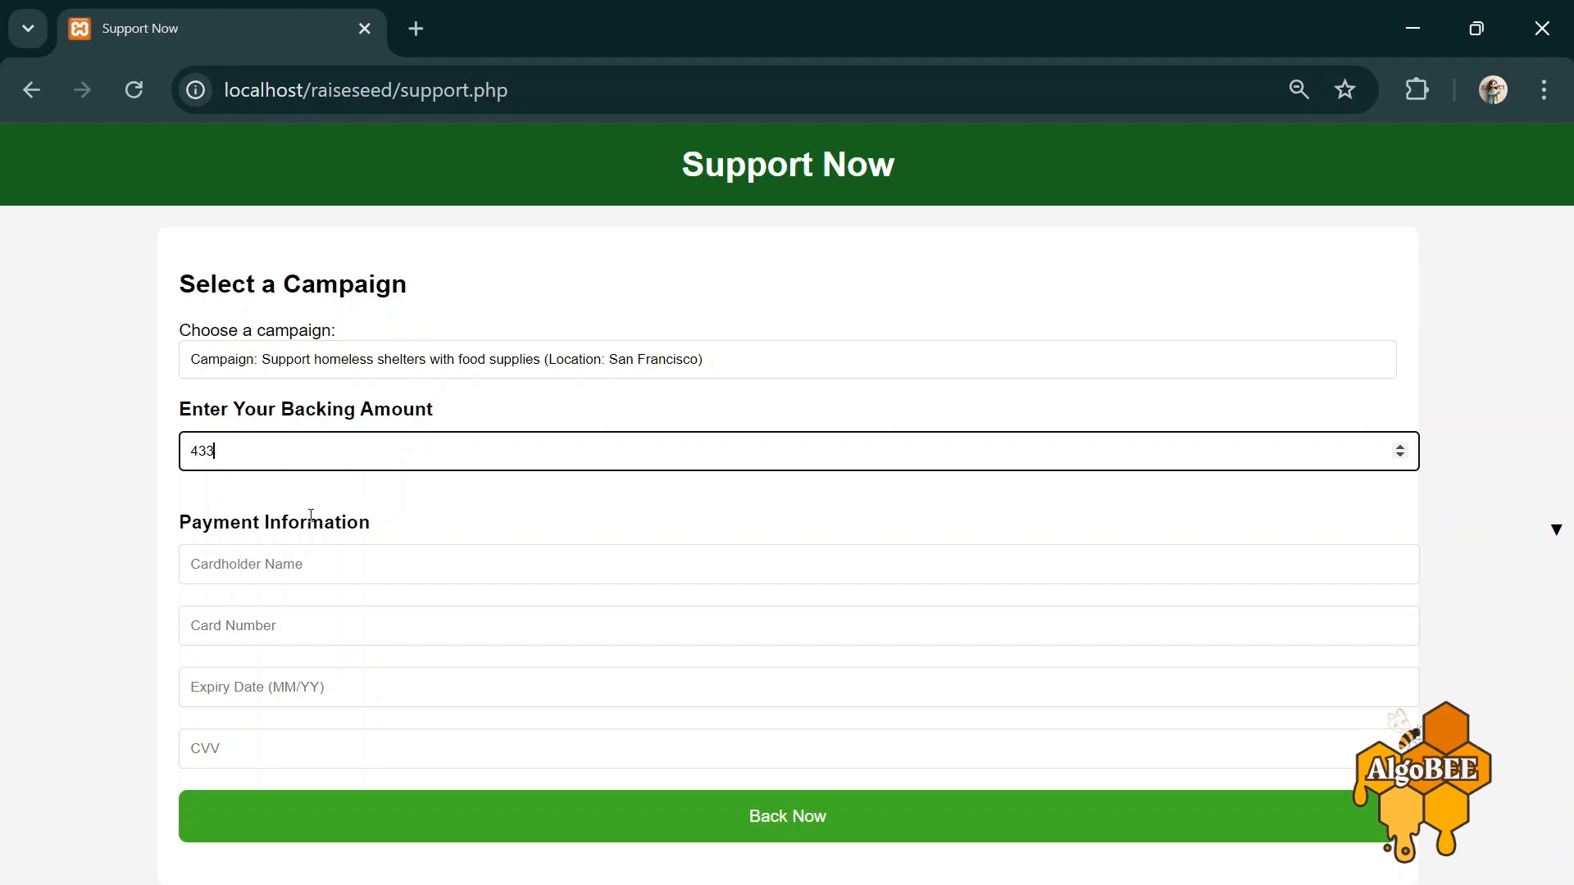
- Enter the cardholder name in the payment information, accepting the suggested entry
left_click(300, 565)
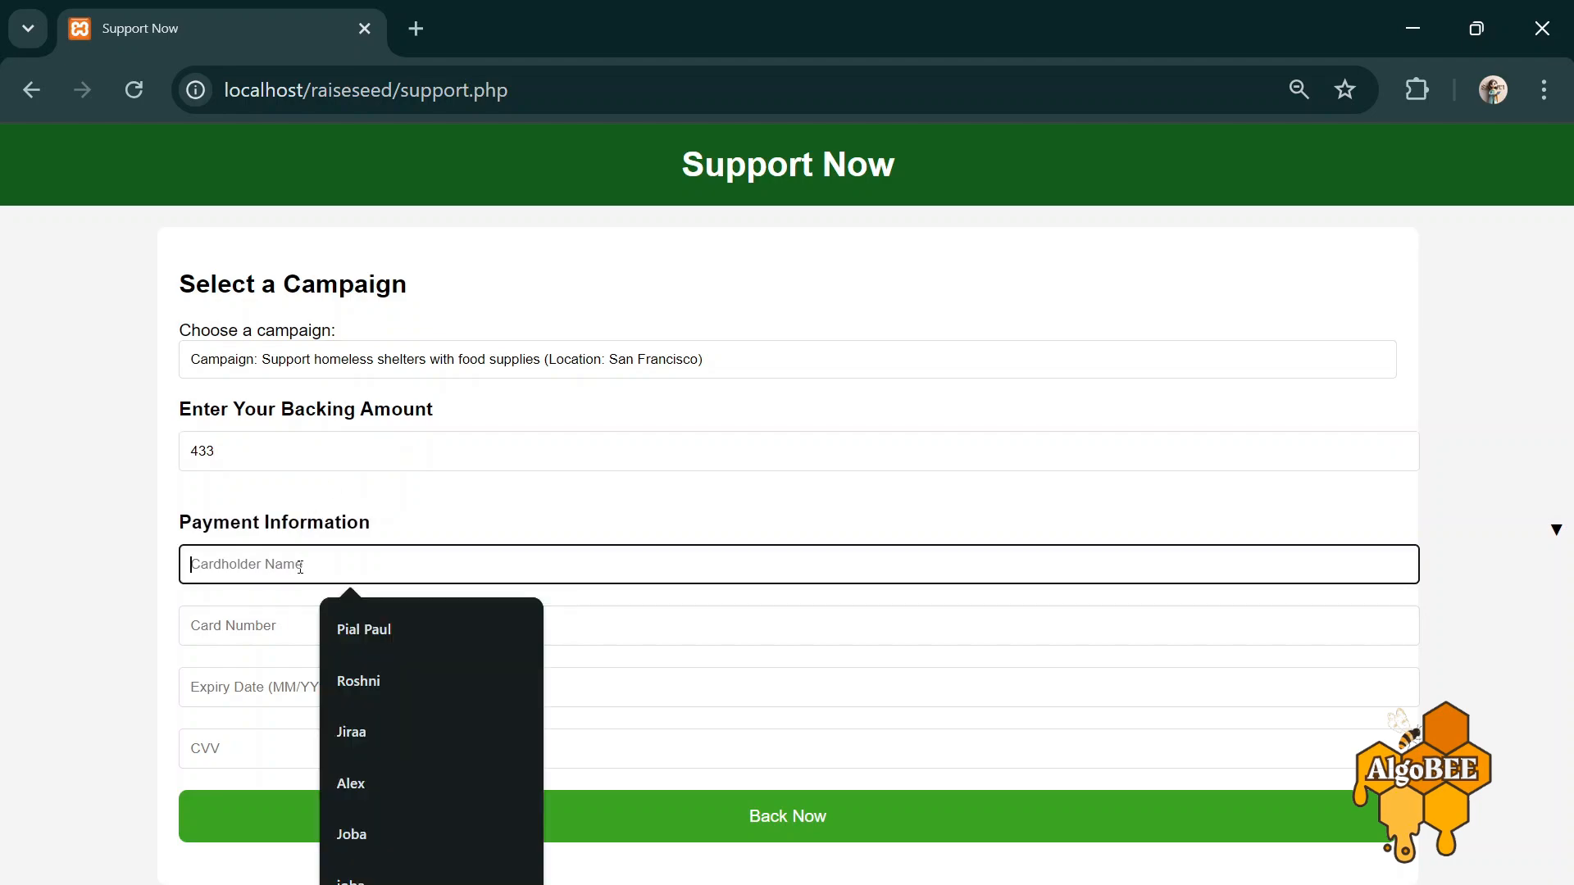
type("w")
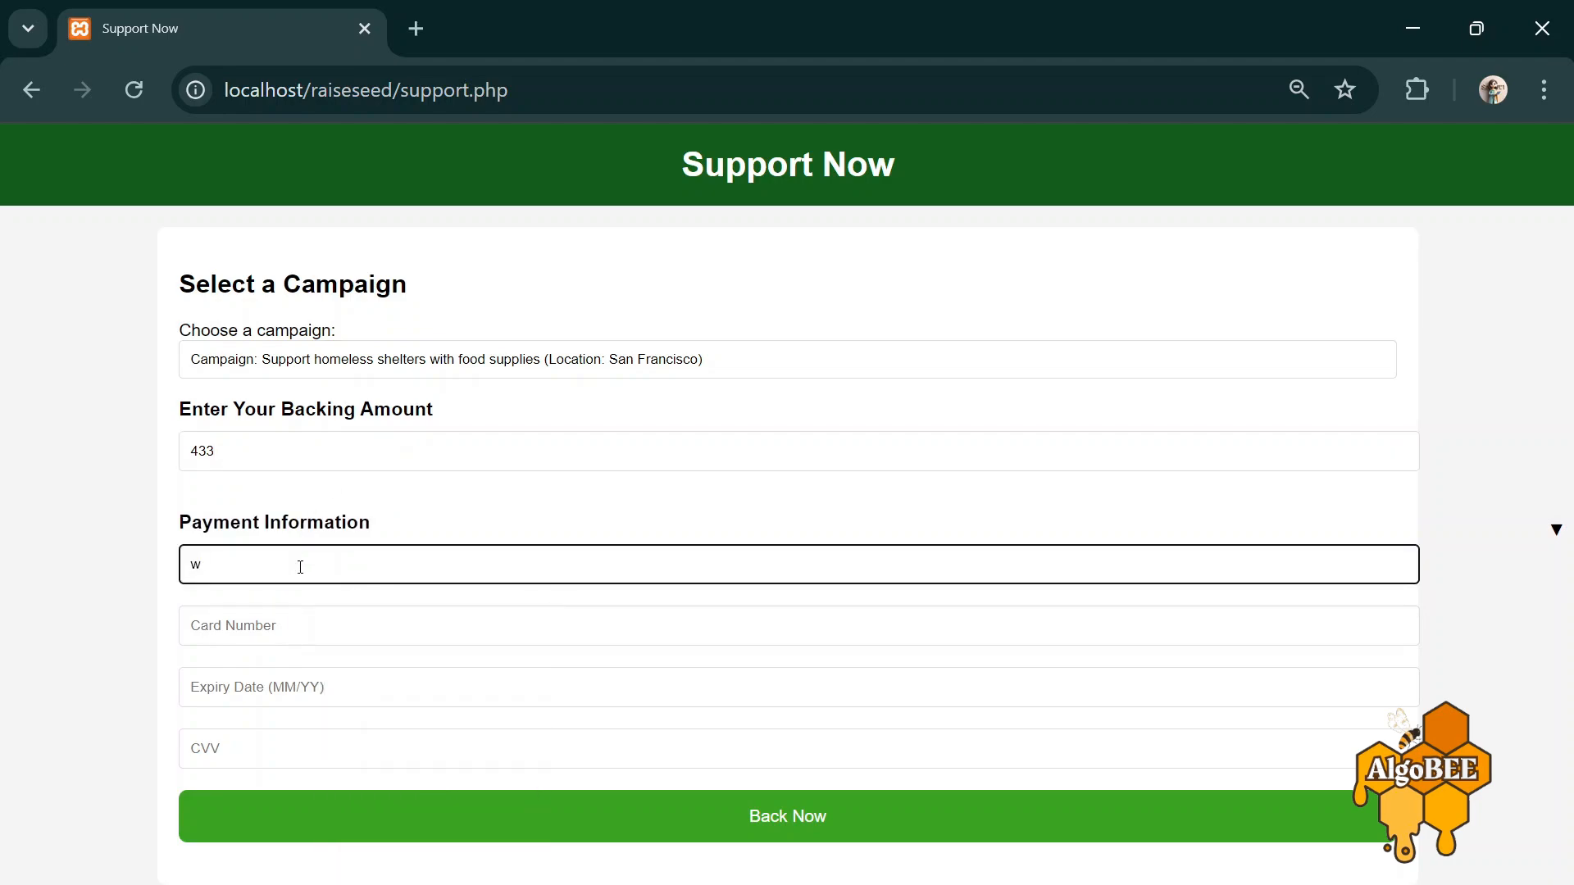
key("BackSpace")
type("alex")
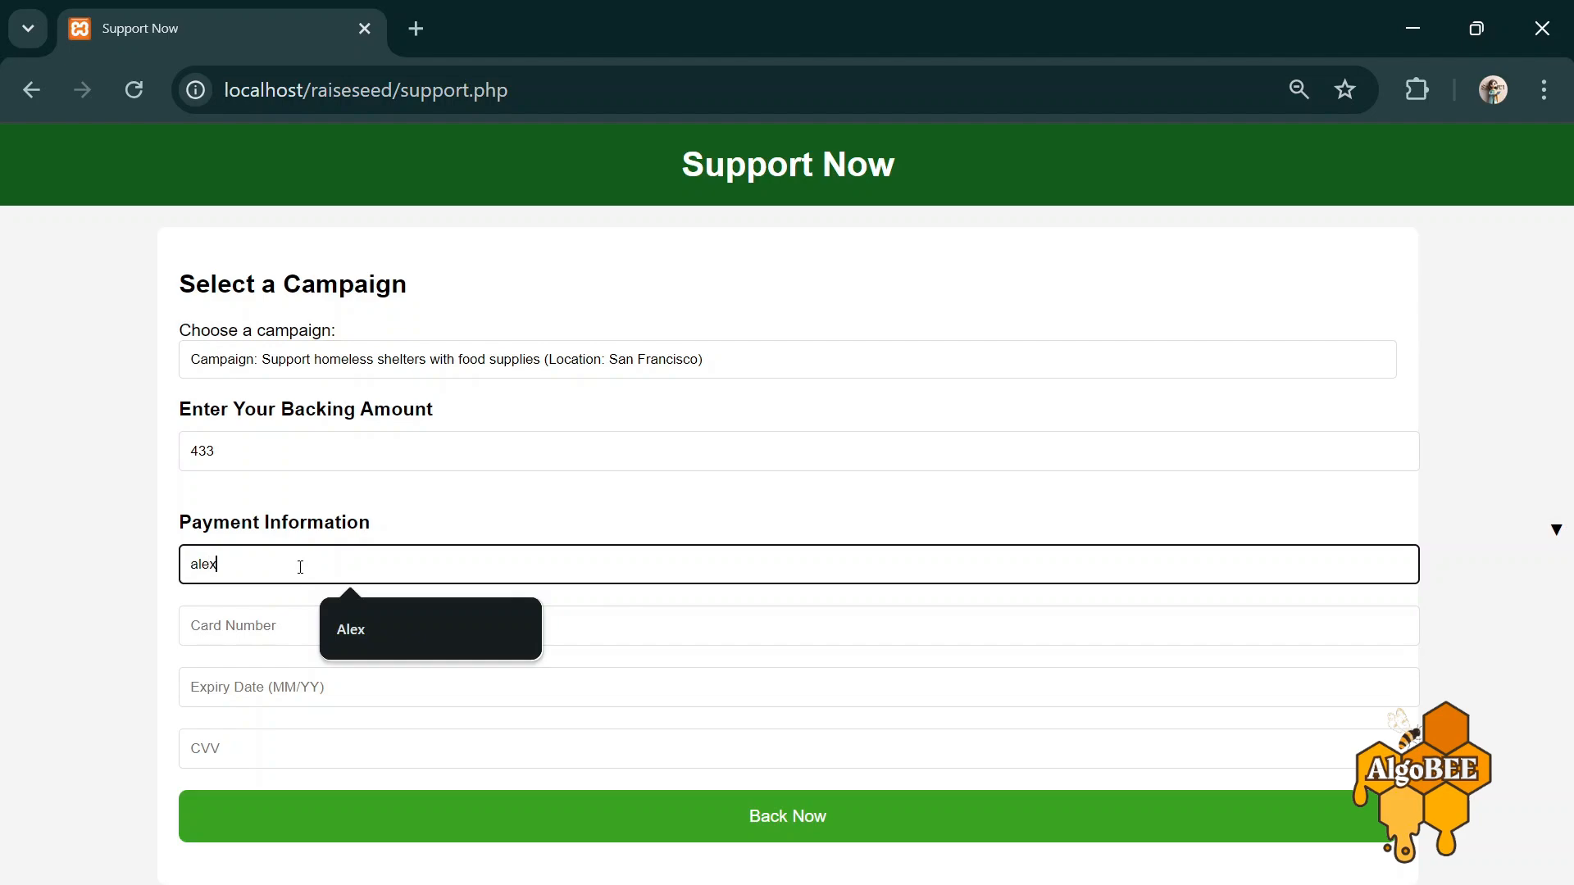
left_click(347, 640)
- Fill in the card number, expiry date and CVV, using a slash between the month and year
left_click(269, 629)
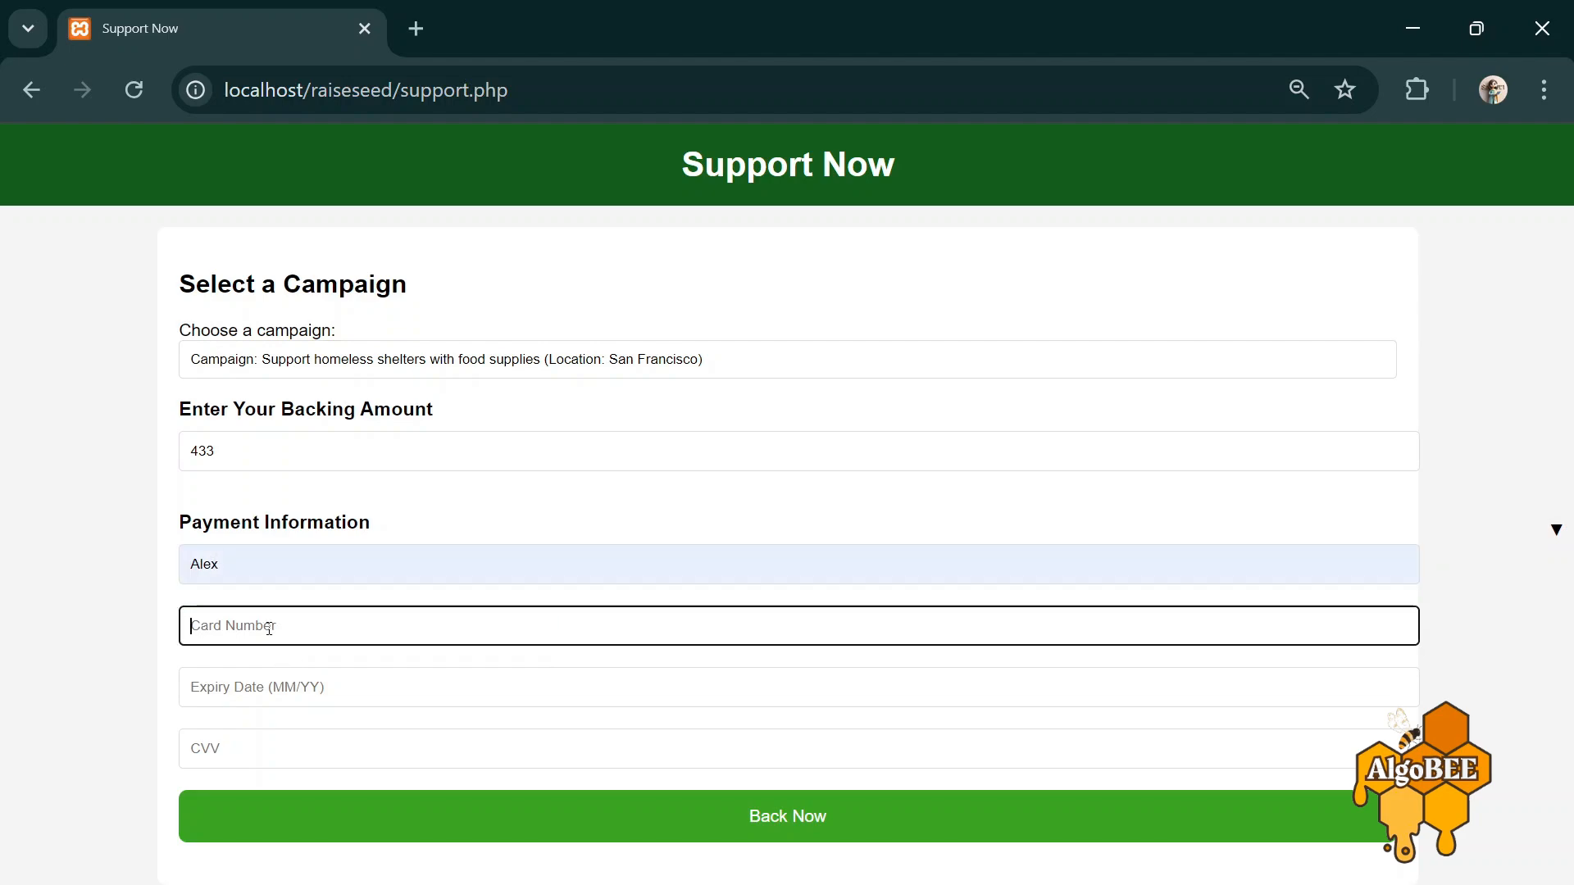
type("8741374374")
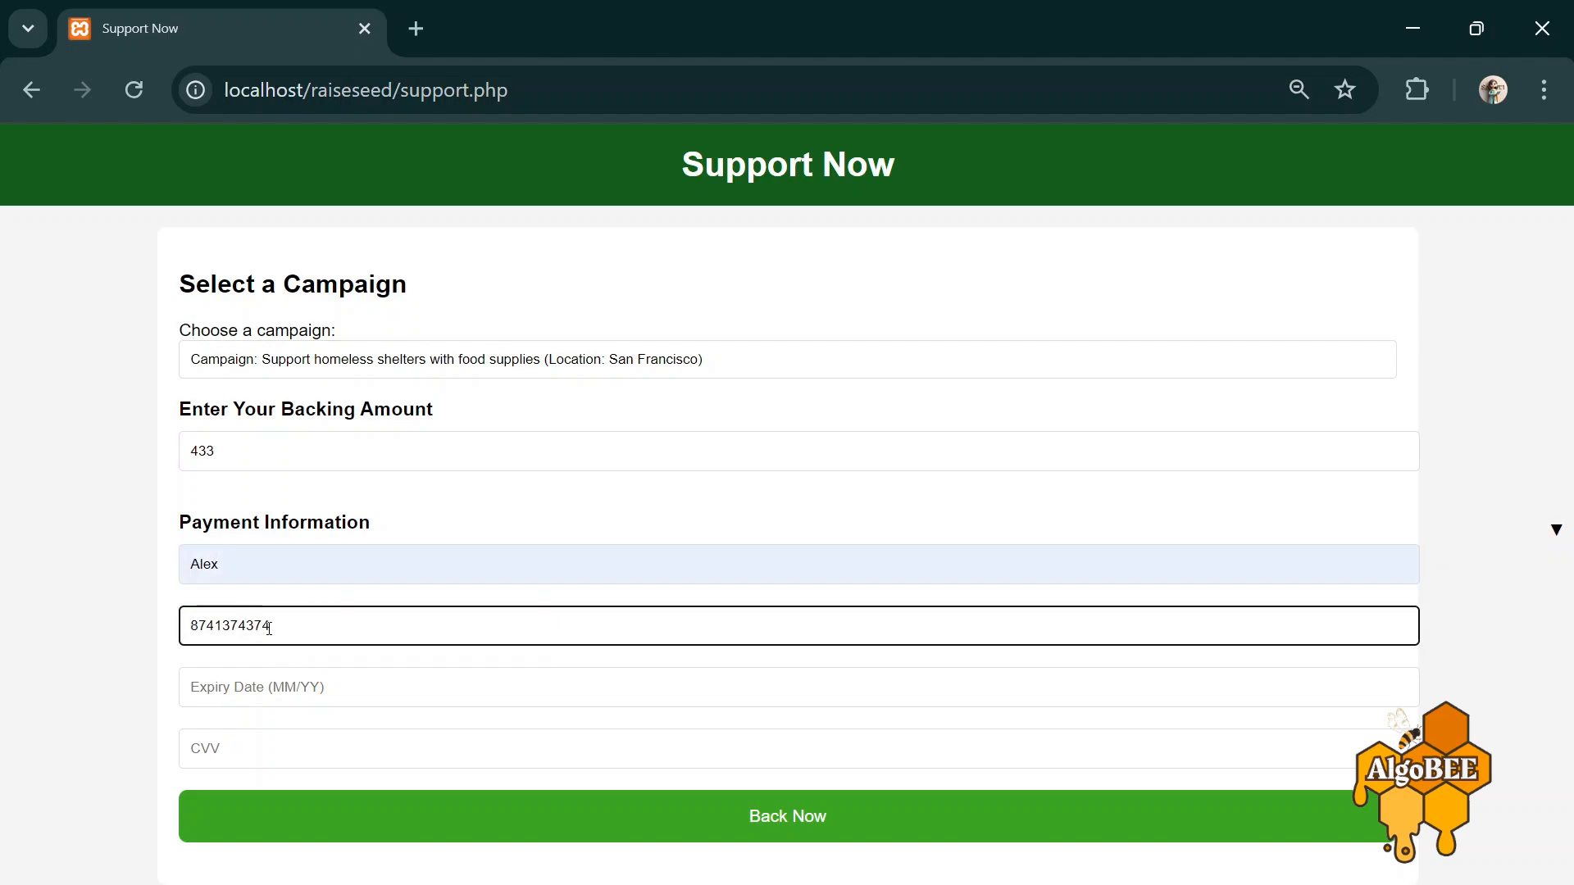
left_click(256, 688)
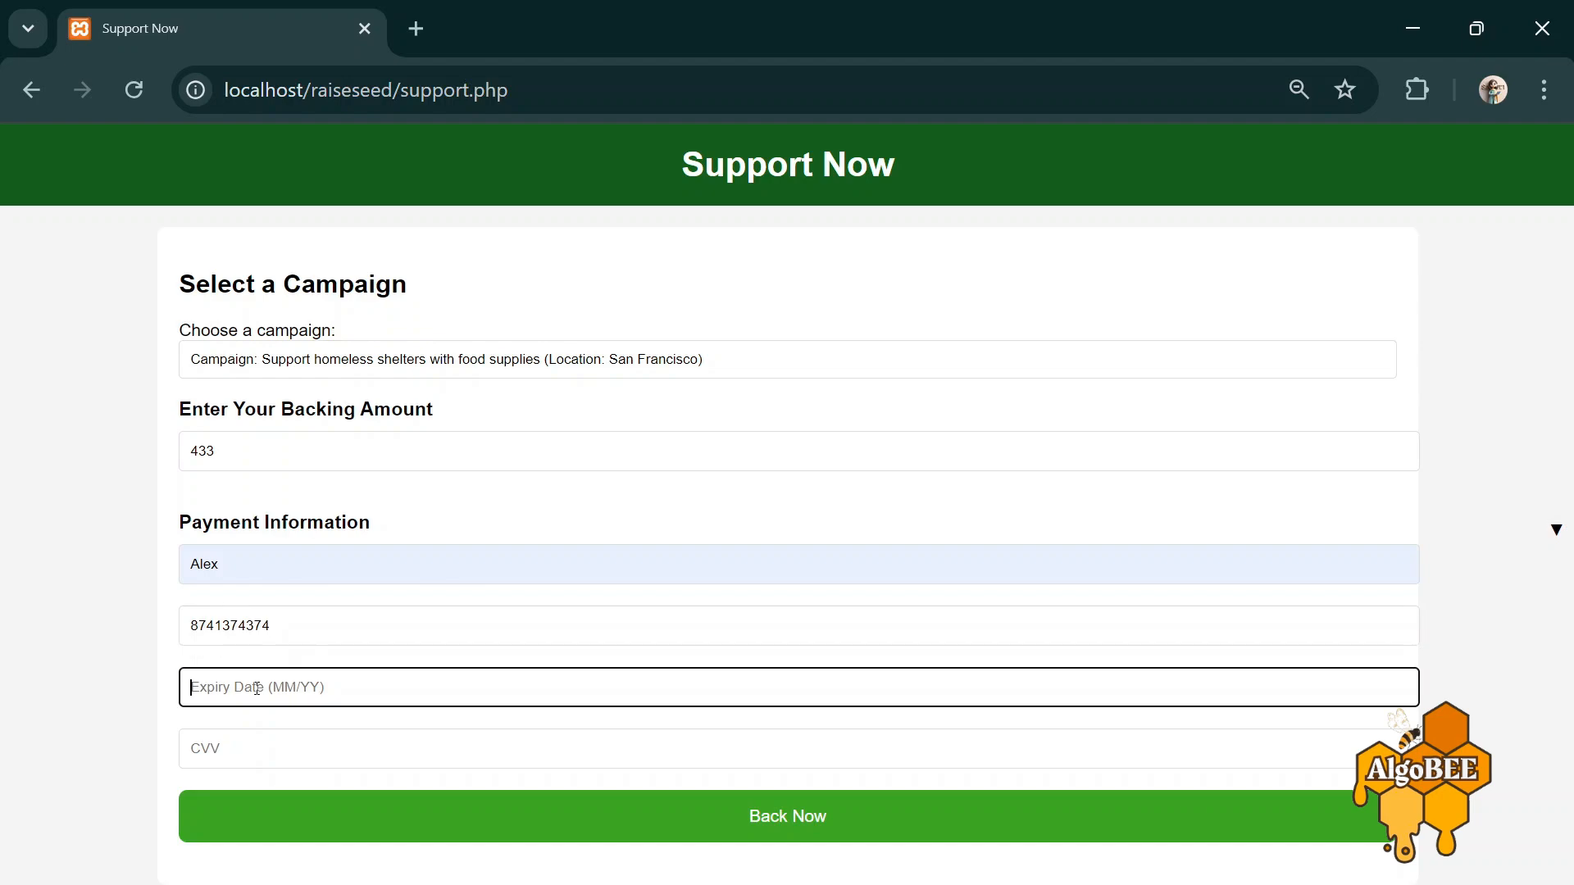
type("02.25")
left_click(205, 746)
type("2817473473491479137")
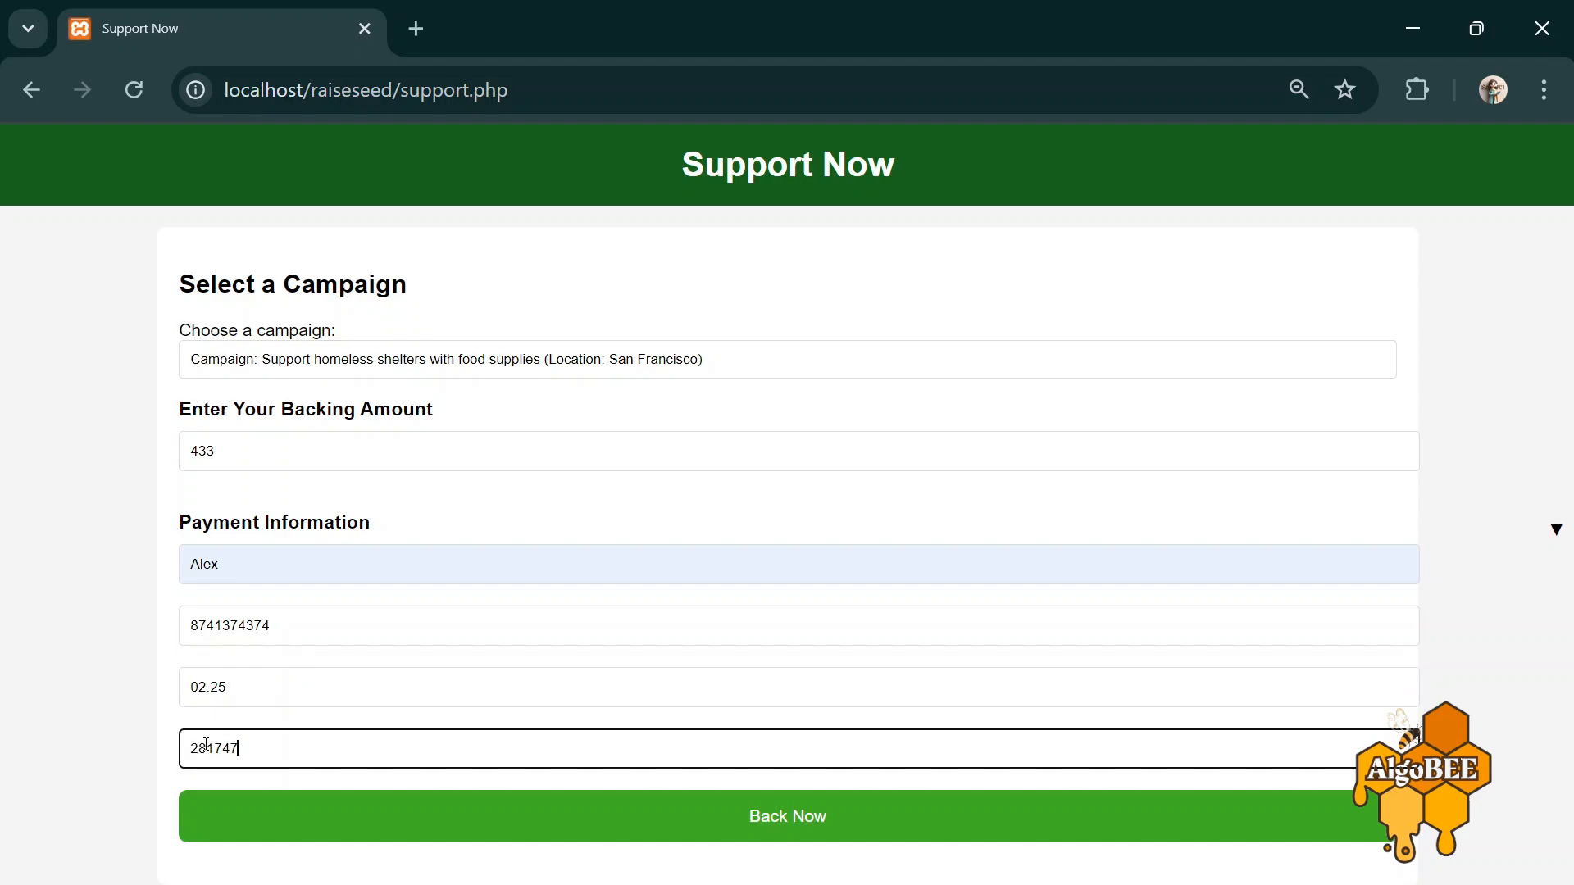
left_click(215, 691)
key("BackSpace")
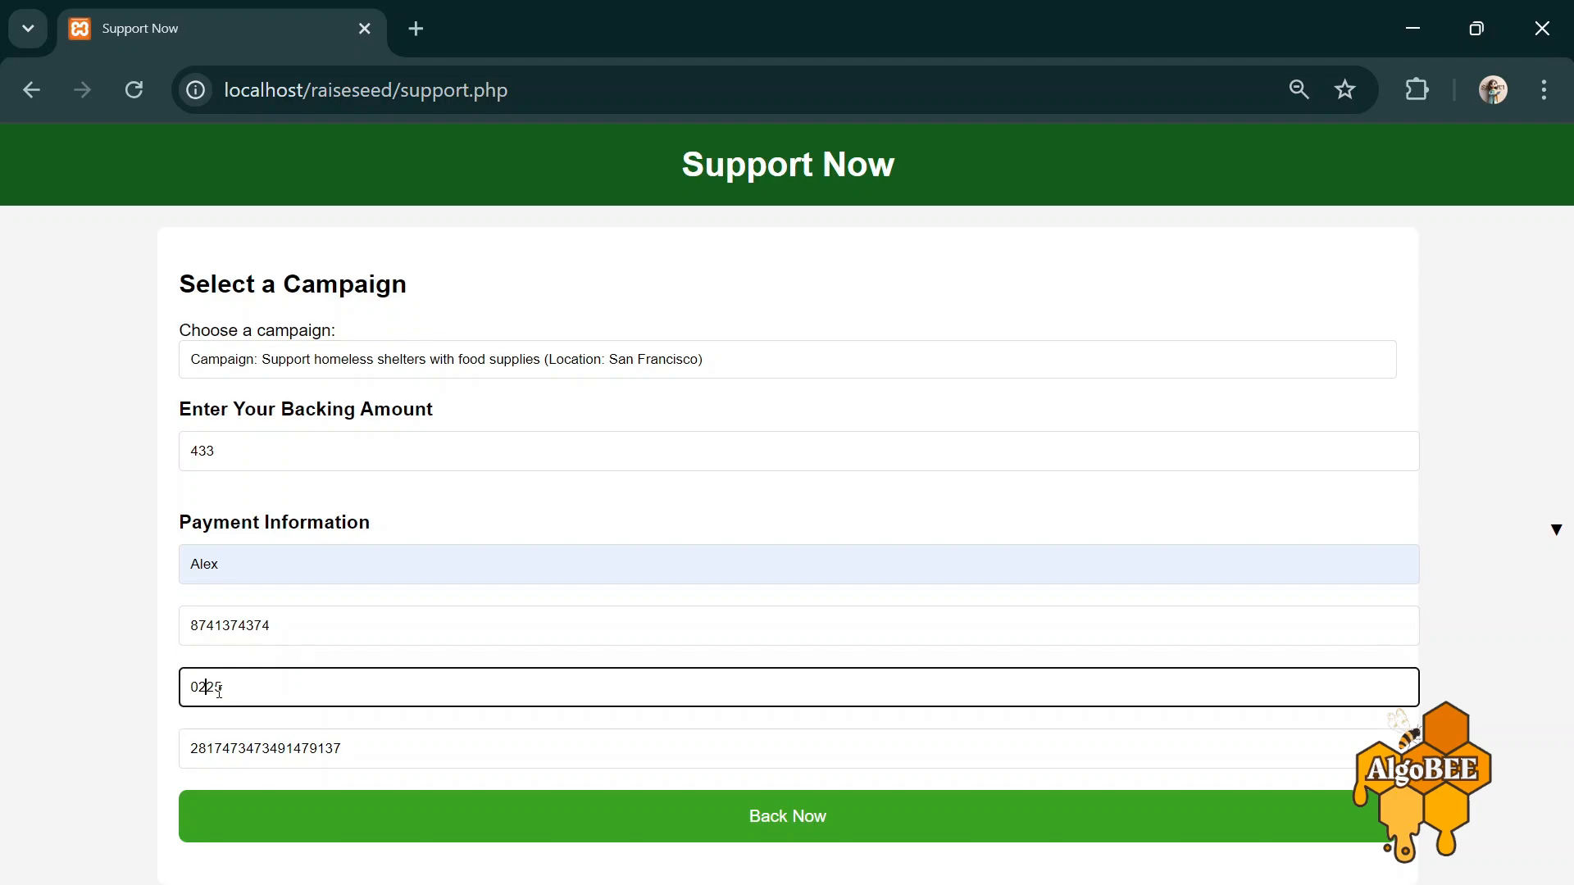
type("/")
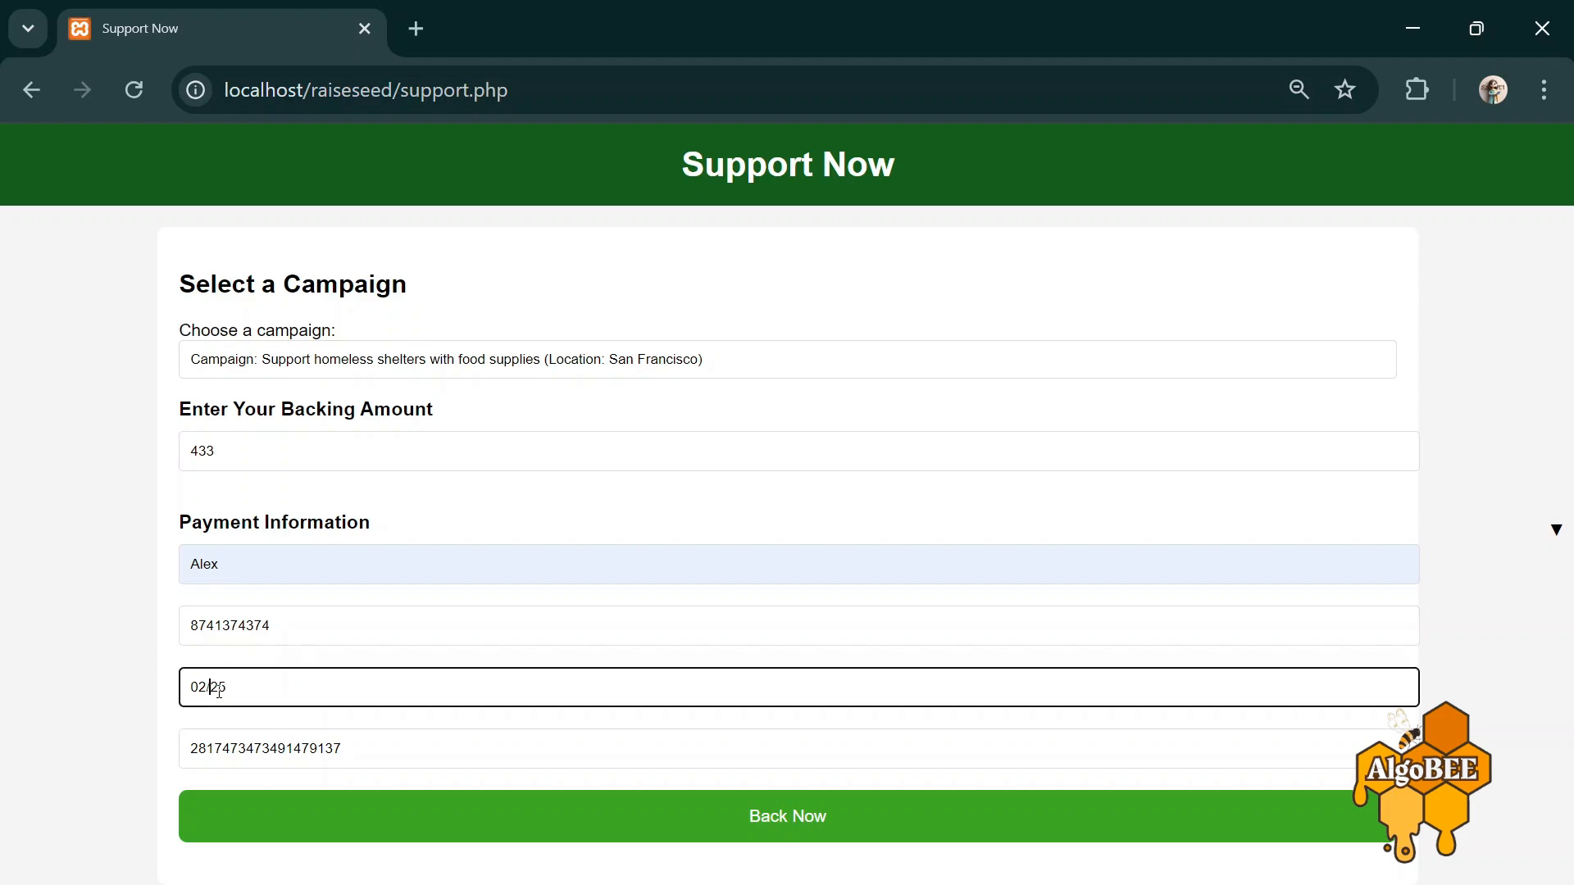
- Try to submit the San Francisco donation while signed out, examine the response message and go back to the homepage
left_click(490, 836)
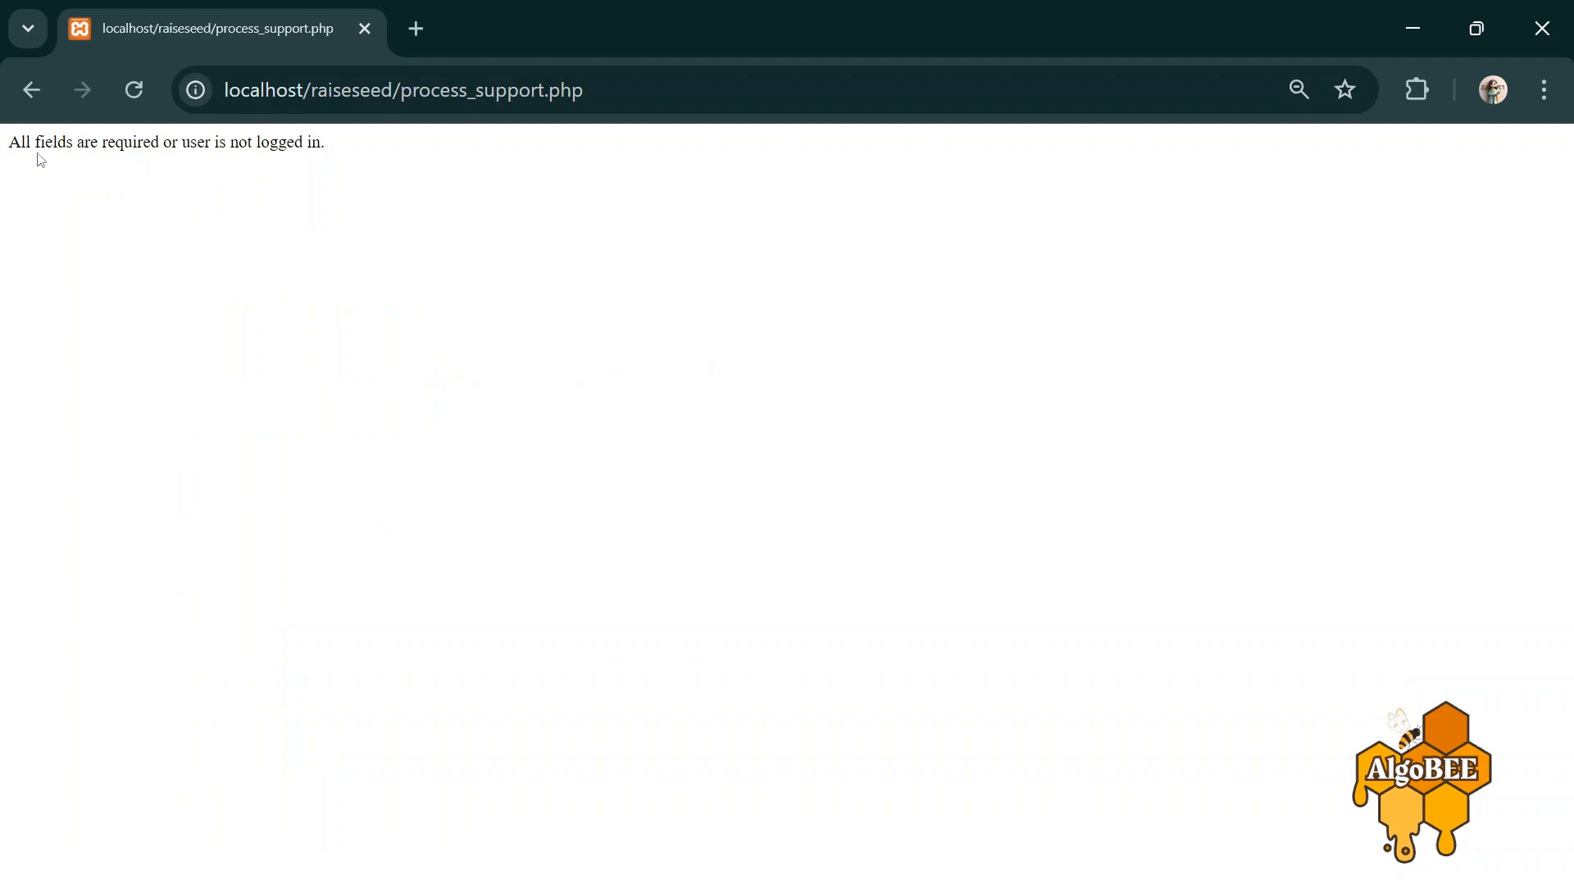
left_click_drag(12, 135, 335, 180)
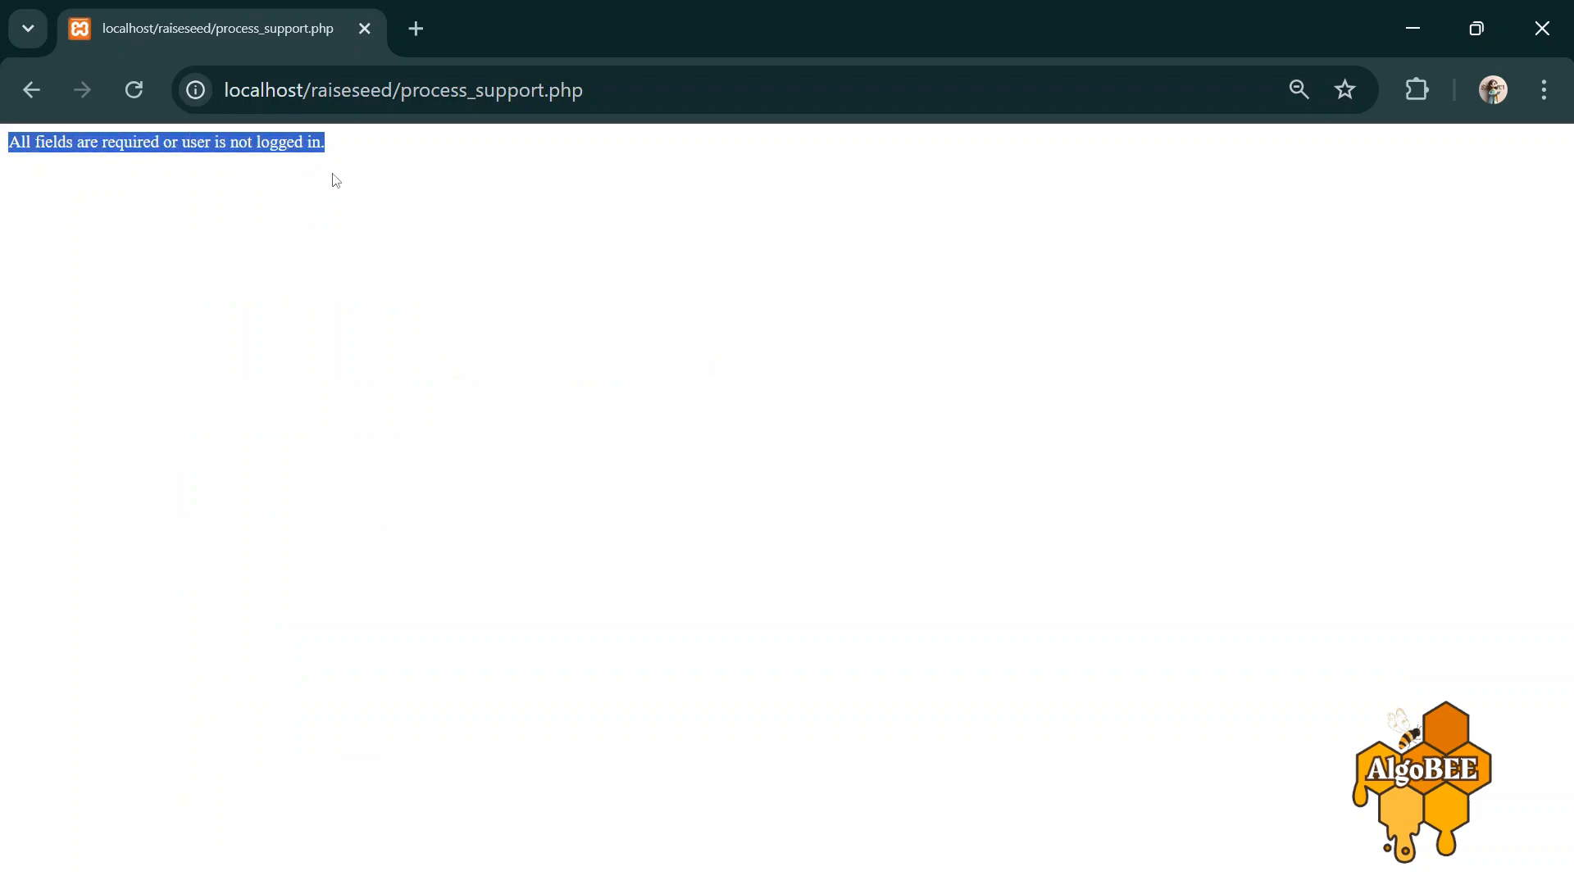
left_click(31, 89)
left_click(31, 88)
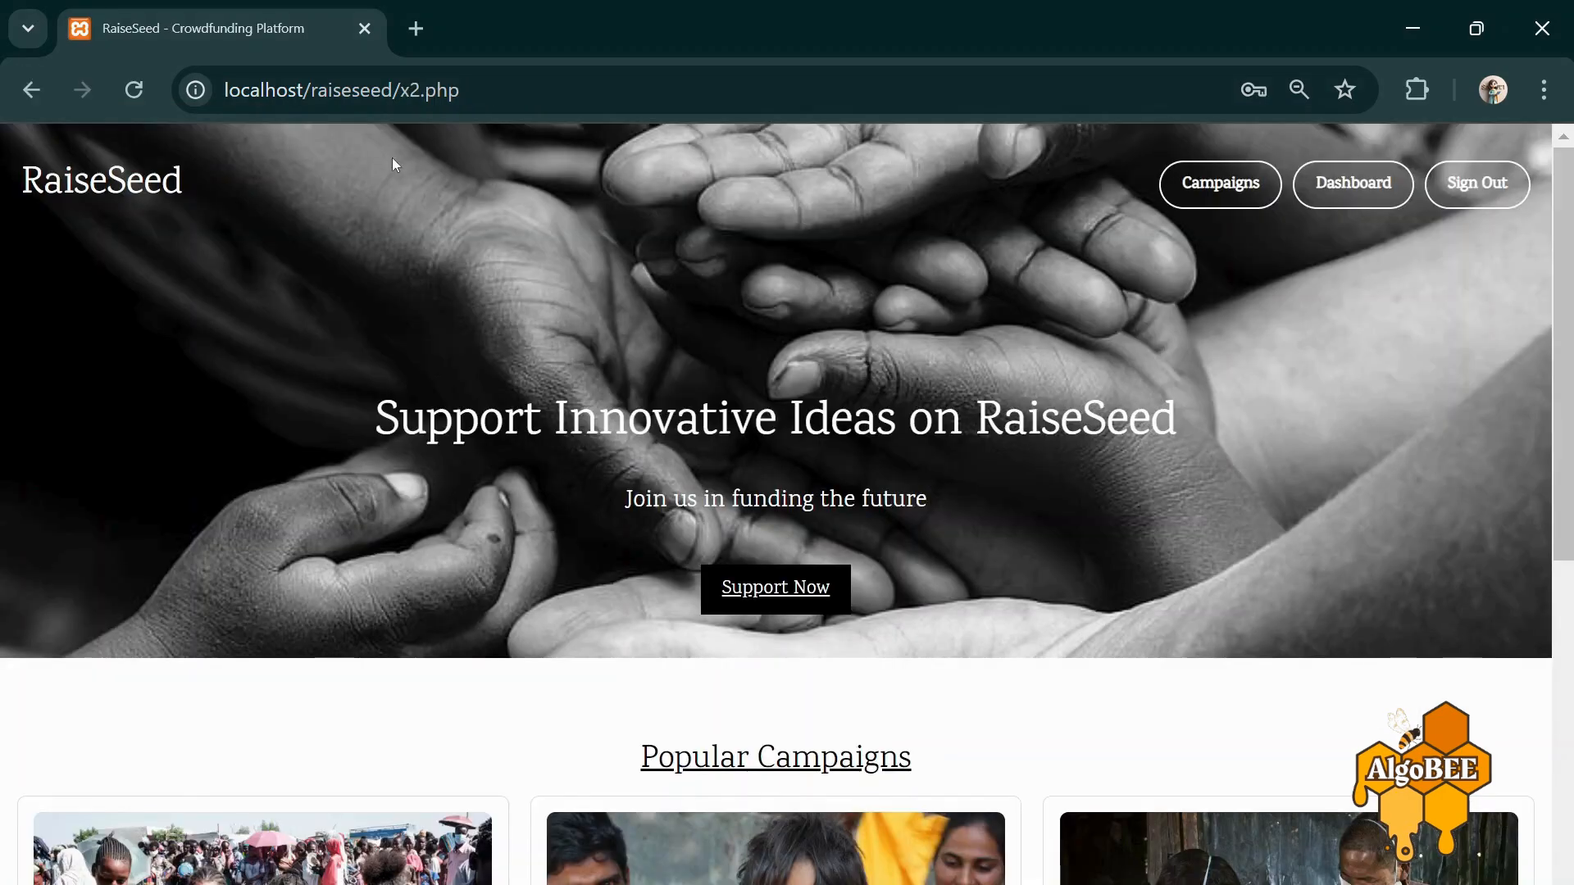